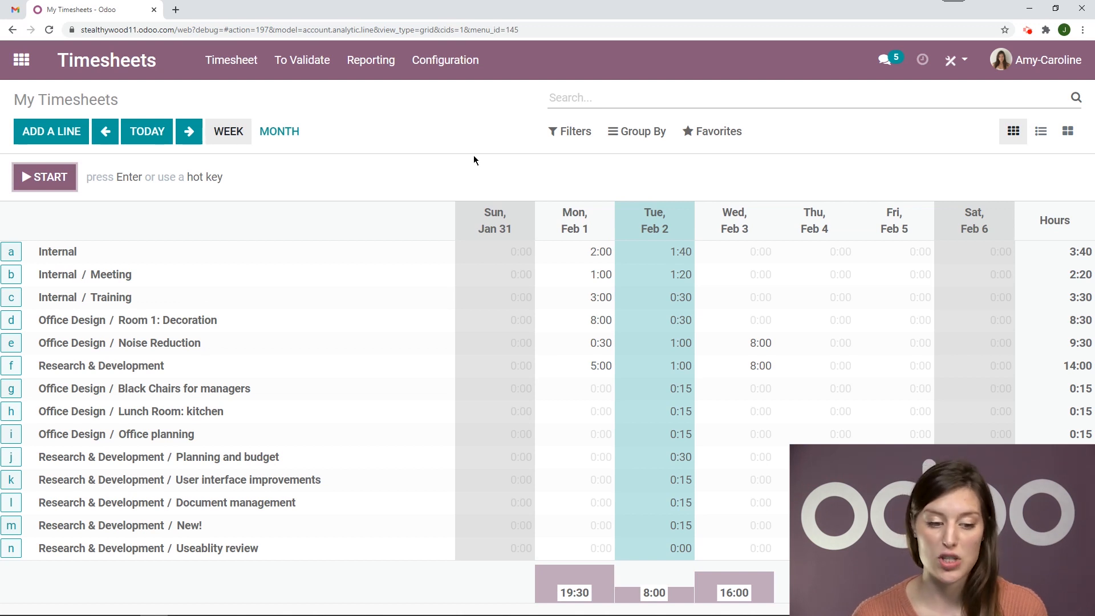
{"action": "left_click_drag", "start_coordinate": [131, 100], "coordinate": [13, 100]}
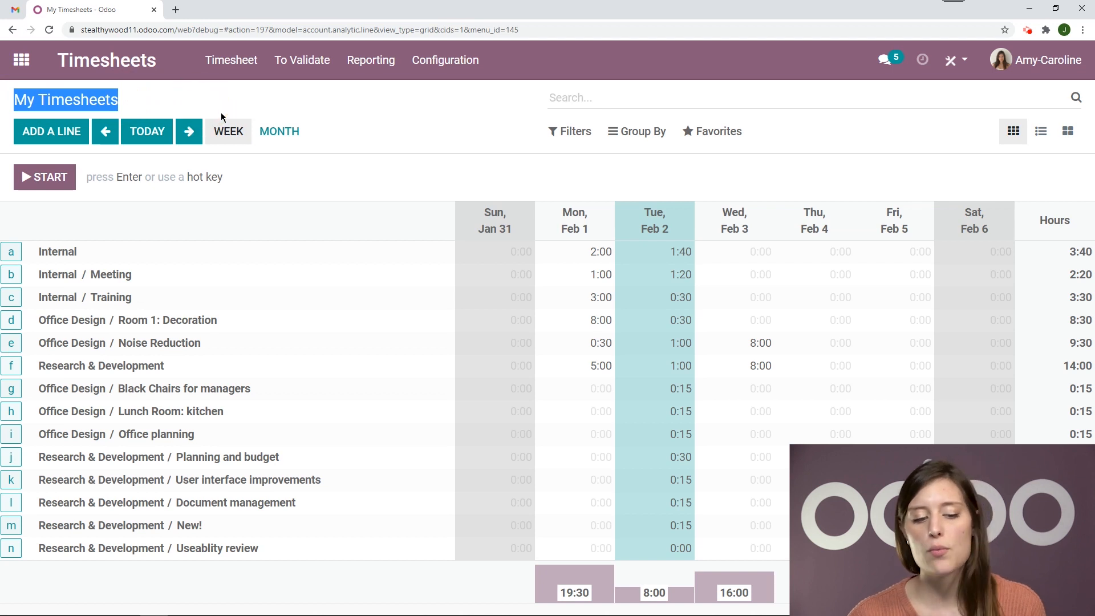
{"action": "left_click", "coordinate": [241, 107]}
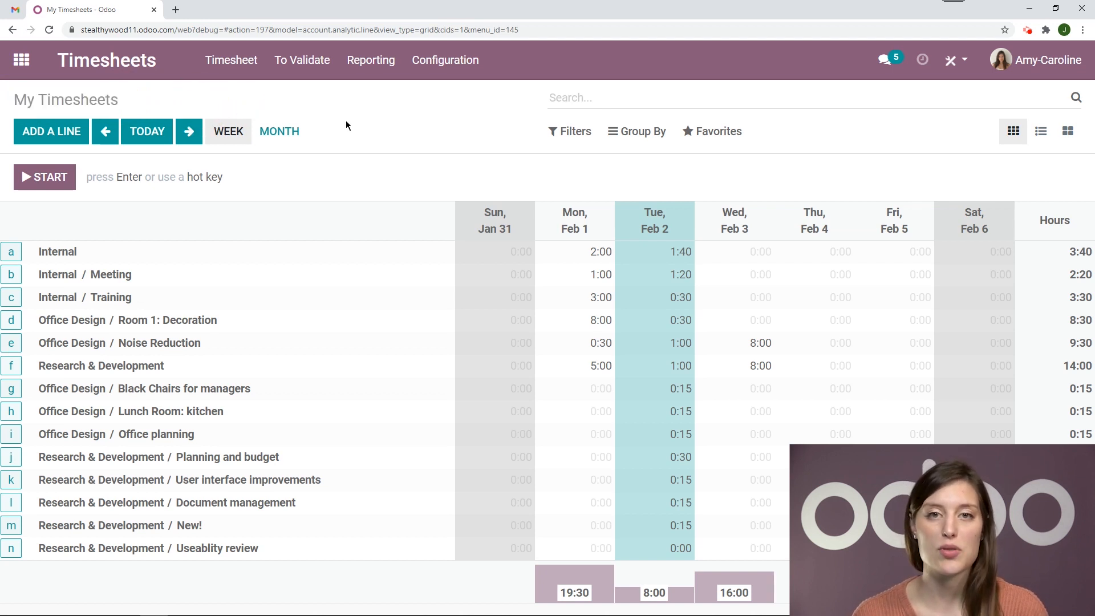
Add a timesheet line for the Internal project with 2 hours spent, dated 01/31/2021, and save it
{"action": "left_click", "coordinate": [56, 137]}
{"action": "left_click", "coordinate": [352, 152]}
{"action": "left_click", "coordinate": [362, 177]}
{"action": "left_click", "coordinate": [697, 171]}
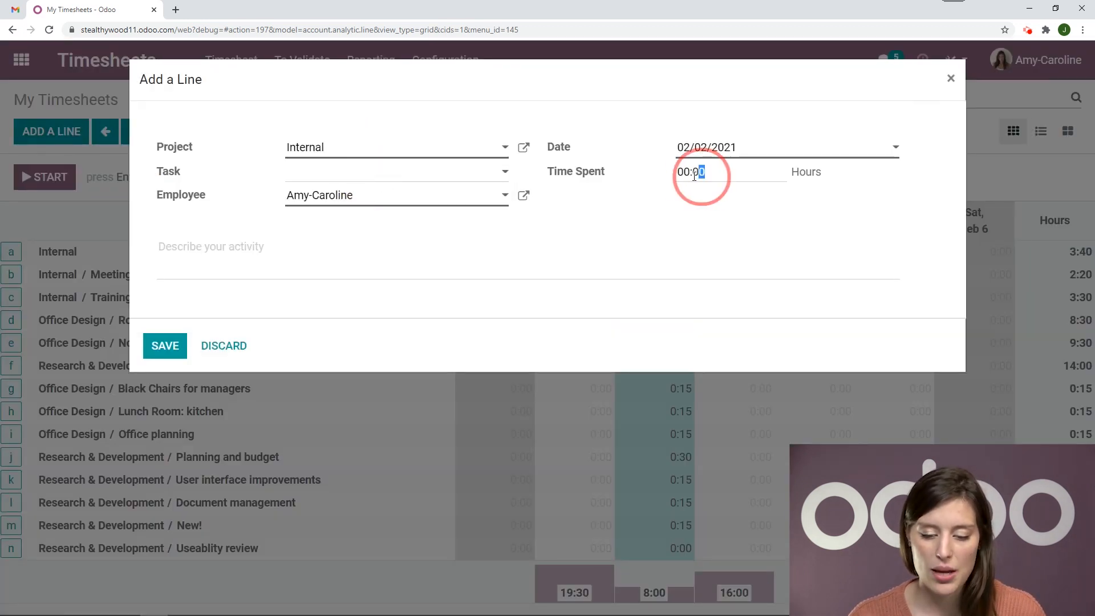
{"action": "type", "text": "2"}
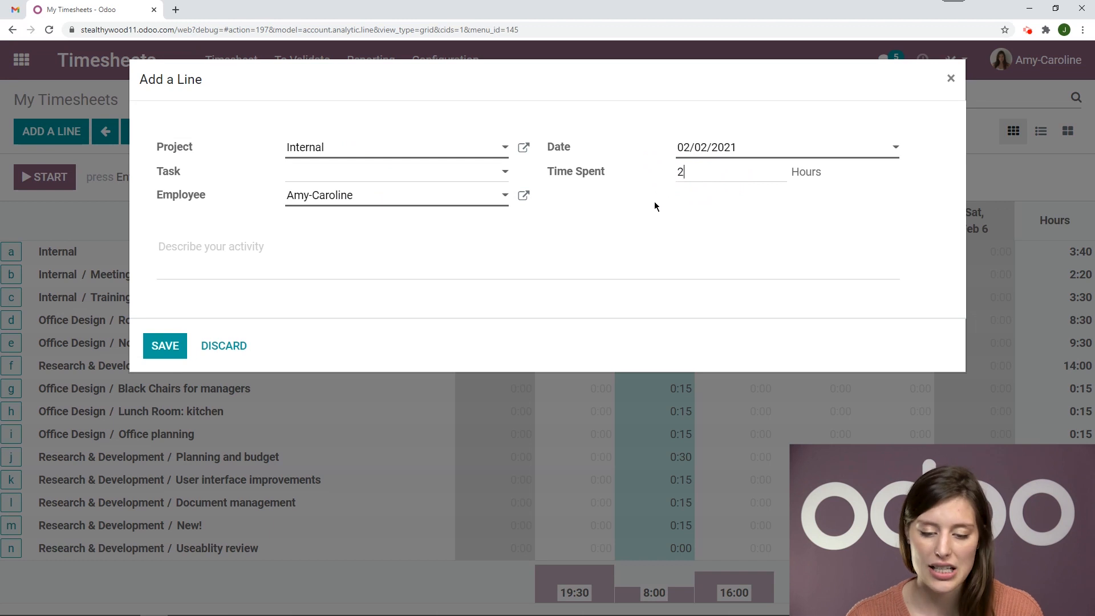
{"action": "left_click", "coordinate": [736, 149]}
{"action": "left_click", "coordinate": [756, 226]}
{"action": "left_click", "coordinate": [750, 164]}
{"action": "left_click", "coordinate": [726, 228]}
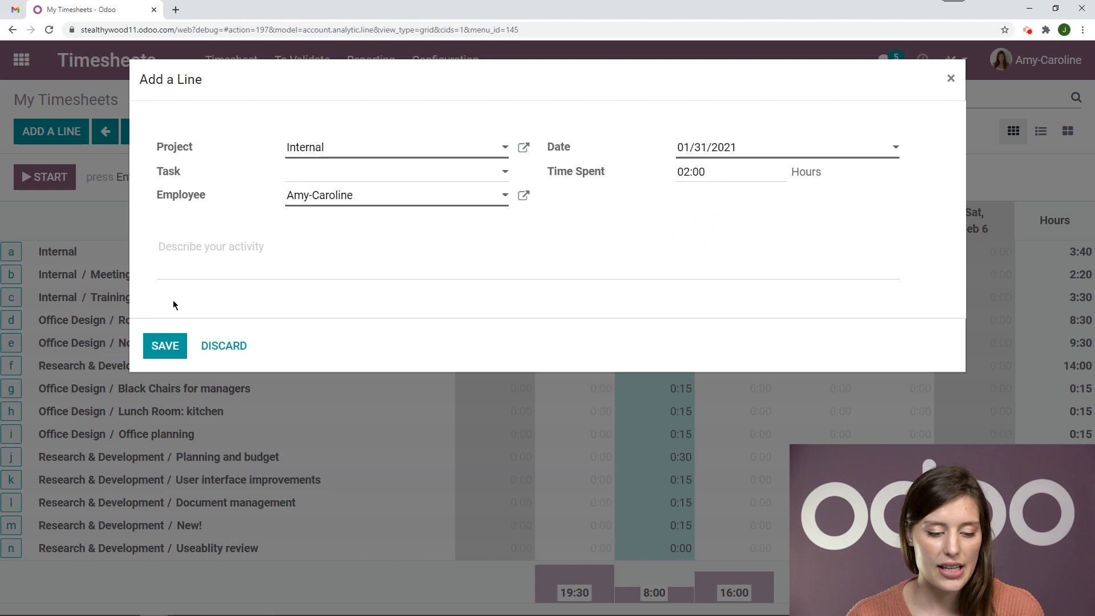
{"action": "left_click", "coordinate": [166, 346]}
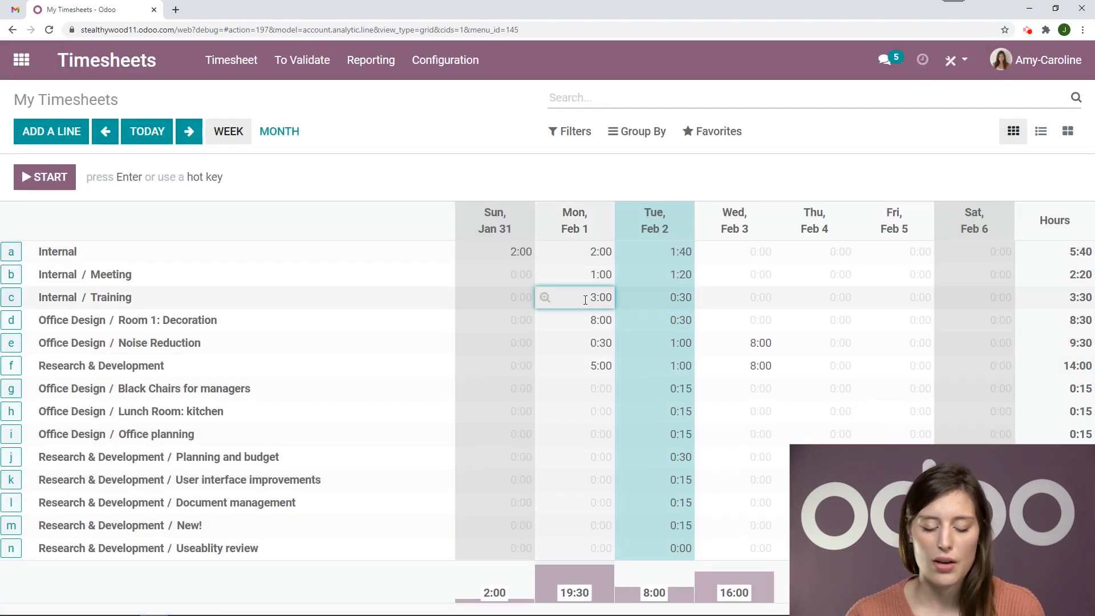
Set Internal's time on Sunday, Jan 31 to 1:30 and the Black Chairs for managers task's time on Monday, Feb 1 to 2:00
{"action": "left_click", "coordinate": [516, 251]}
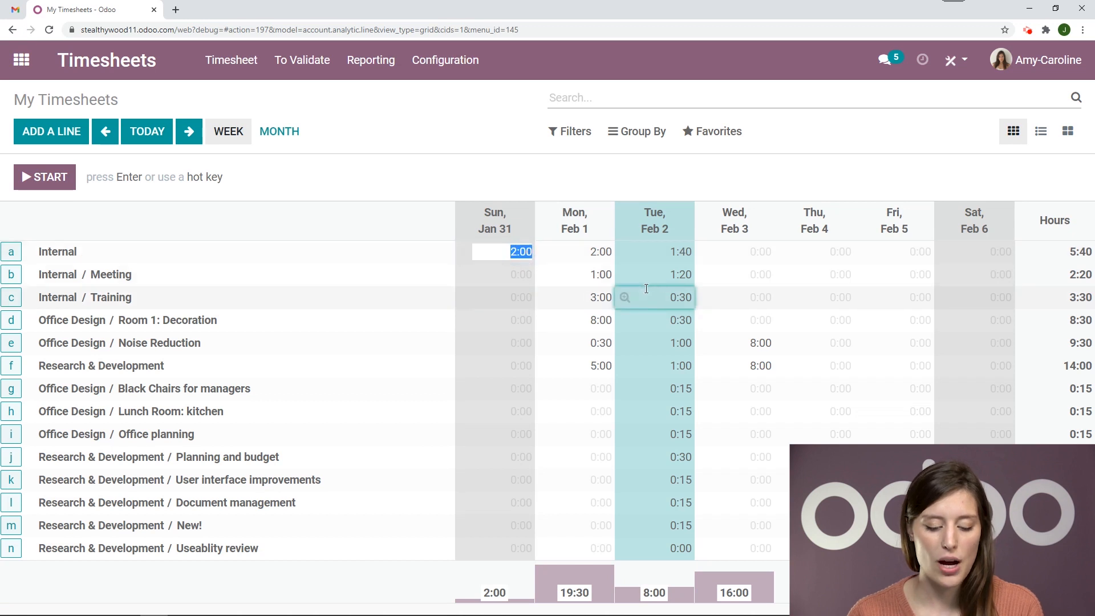
{"action": "type", "text": "1:30"}
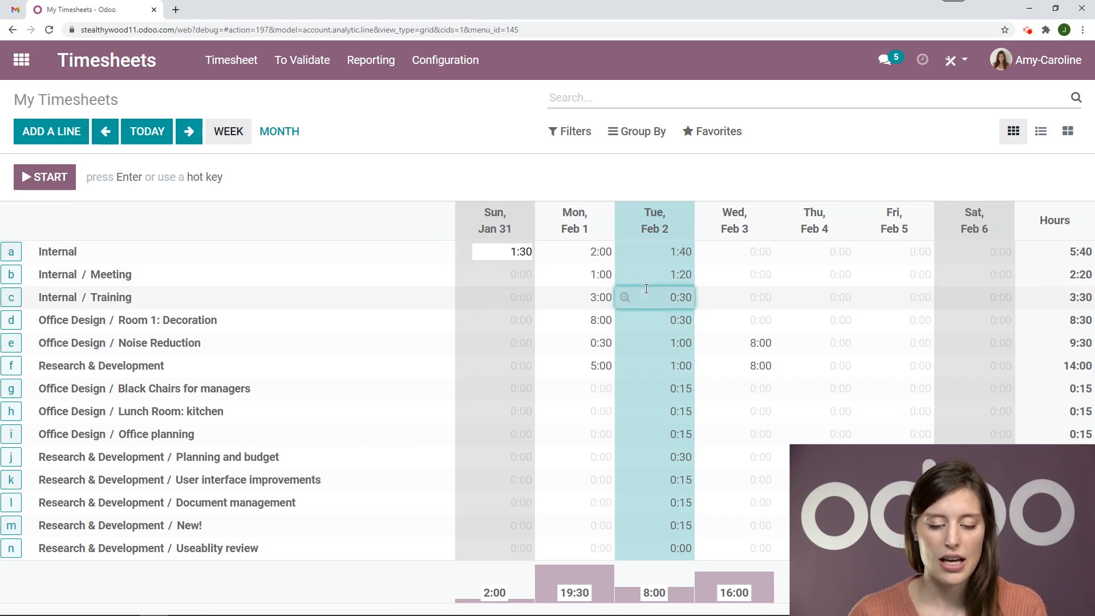
{"action": "left_click", "coordinate": [612, 182]}
{"action": "left_click", "coordinate": [588, 387]}
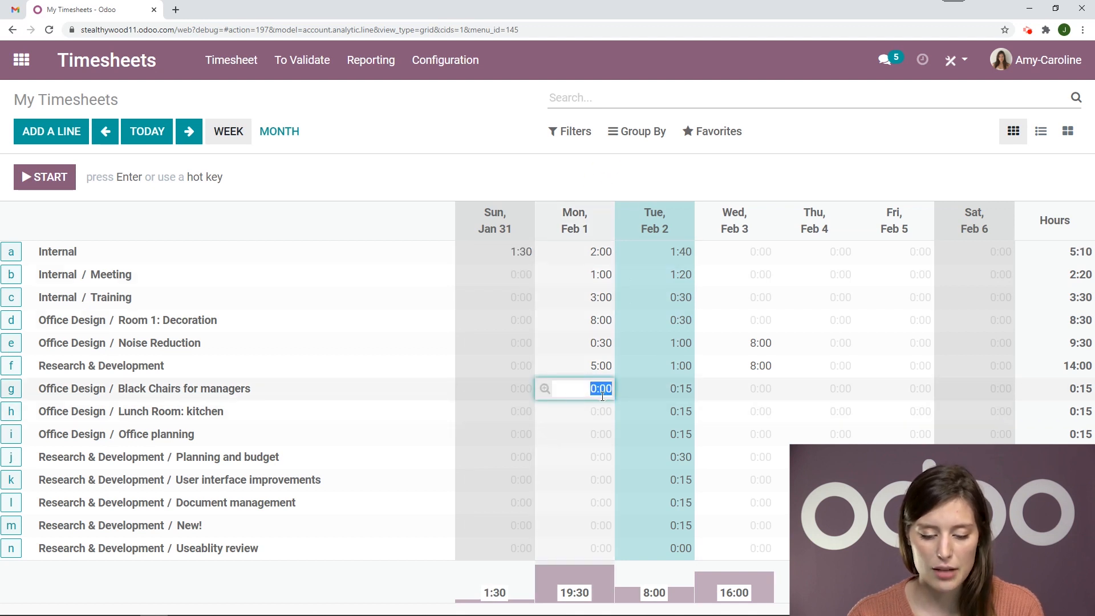
{"action": "type", "text": "2"}
{"action": "left_click", "coordinate": [651, 170]}
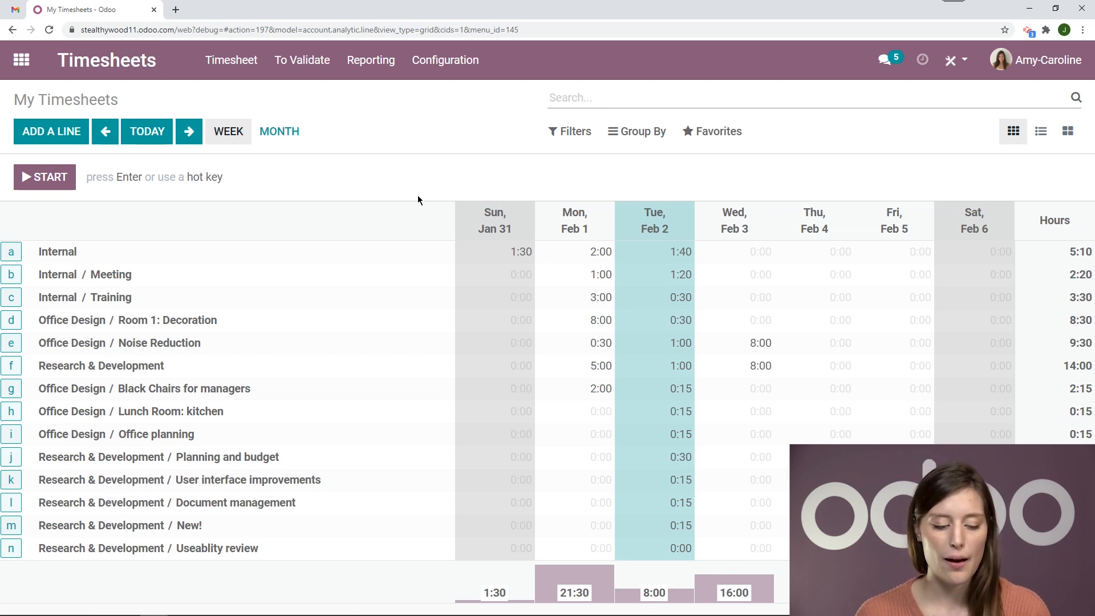
Start and stop the timer on the Research & Development / Useablity review line to log its time
{"action": "key", "text": "n"}
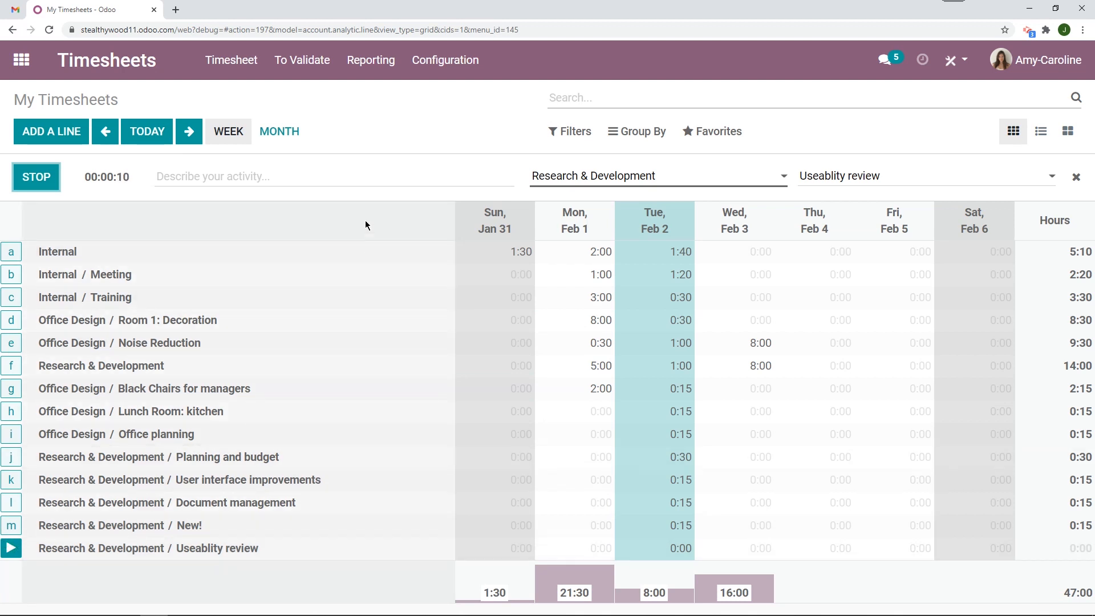
{"action": "key", "text": "Return"}
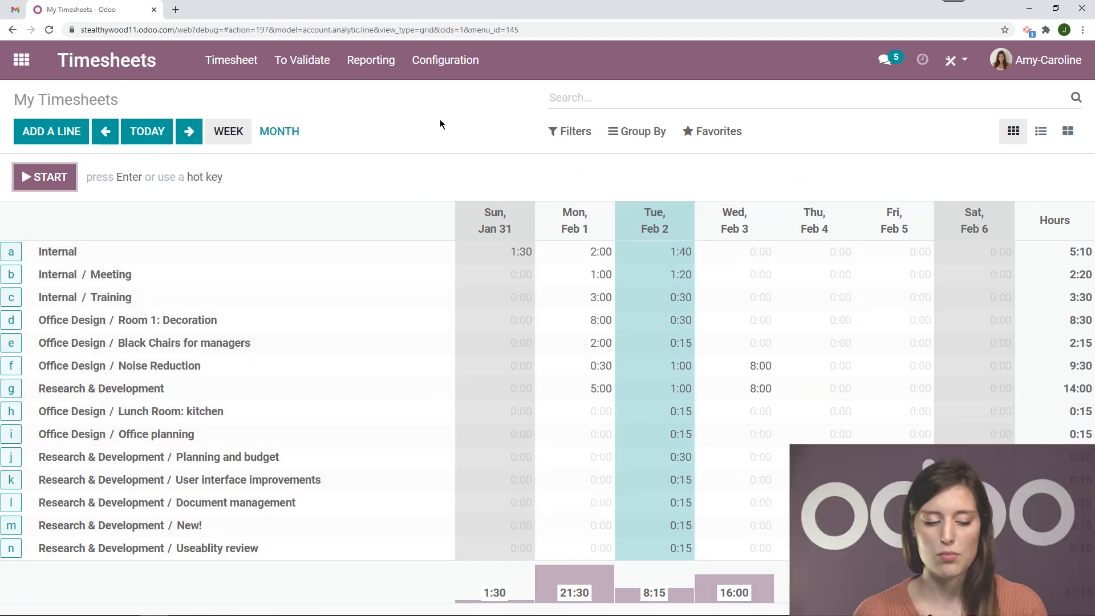
Start a timer without a project, assign it to Office Design / Room 1: Decoration while it runs, and stop it
{"action": "key", "text": "Return"}
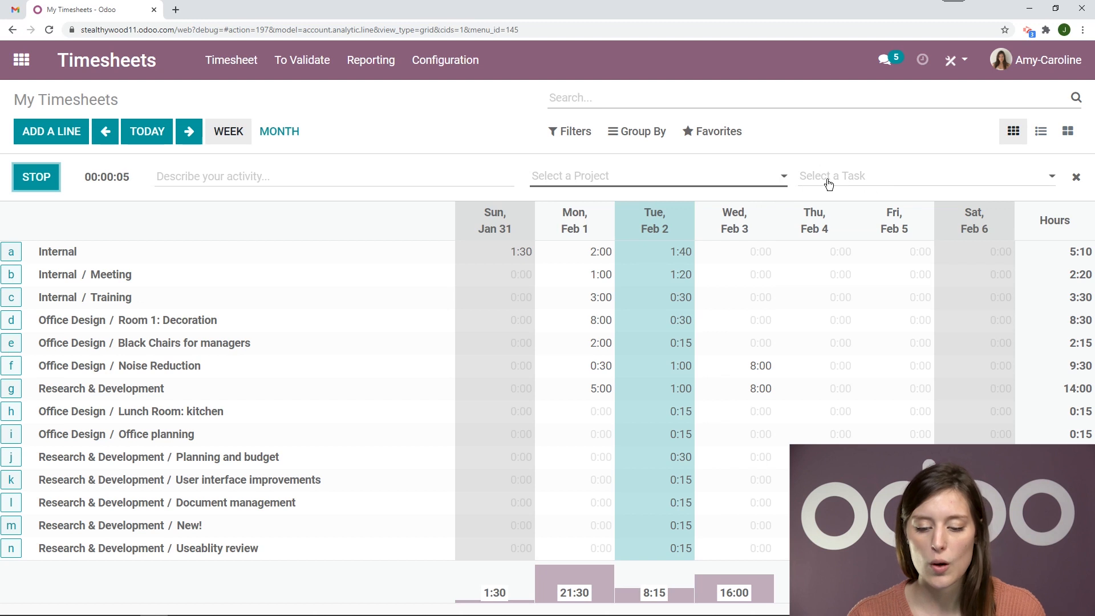
{"action": "left_click", "coordinate": [655, 178]}
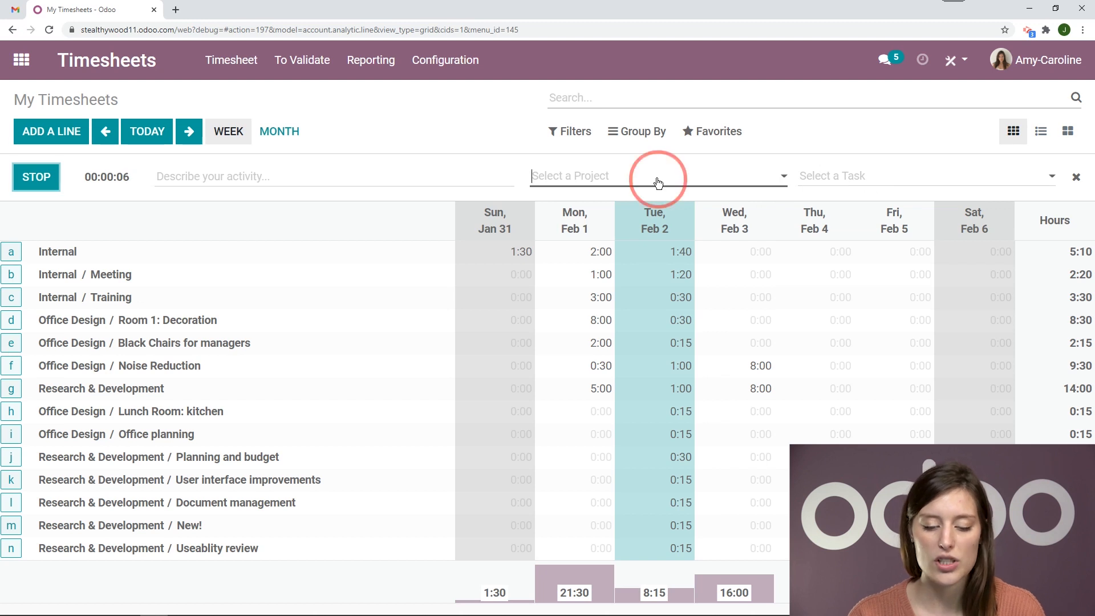
{"action": "left_click", "coordinate": [470, 132]}
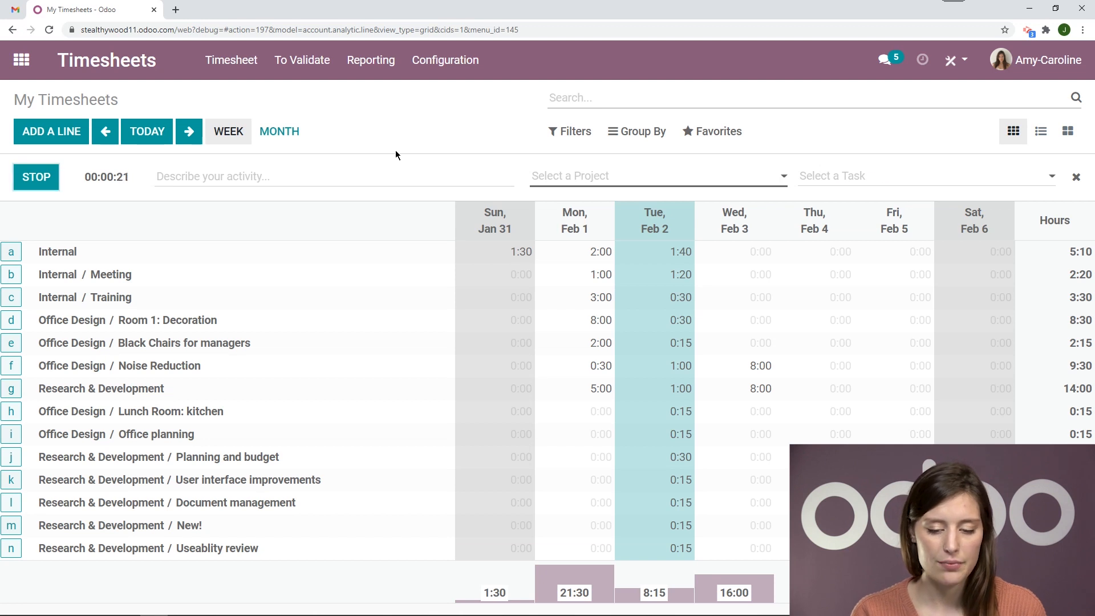
{"action": "key", "text": "d"}
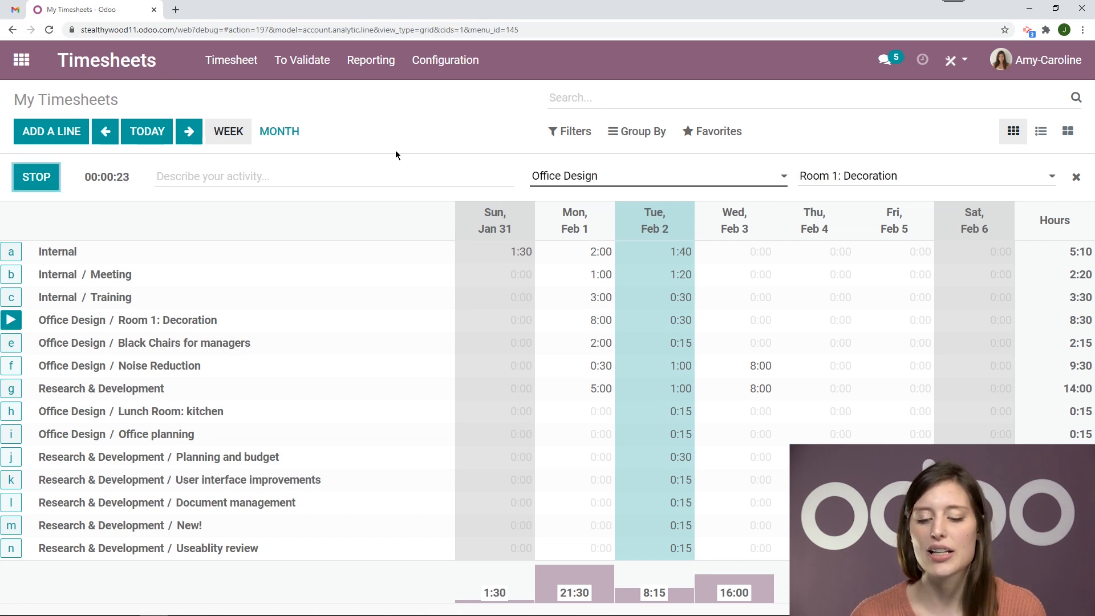
{"action": "left_click", "coordinate": [804, 176]}
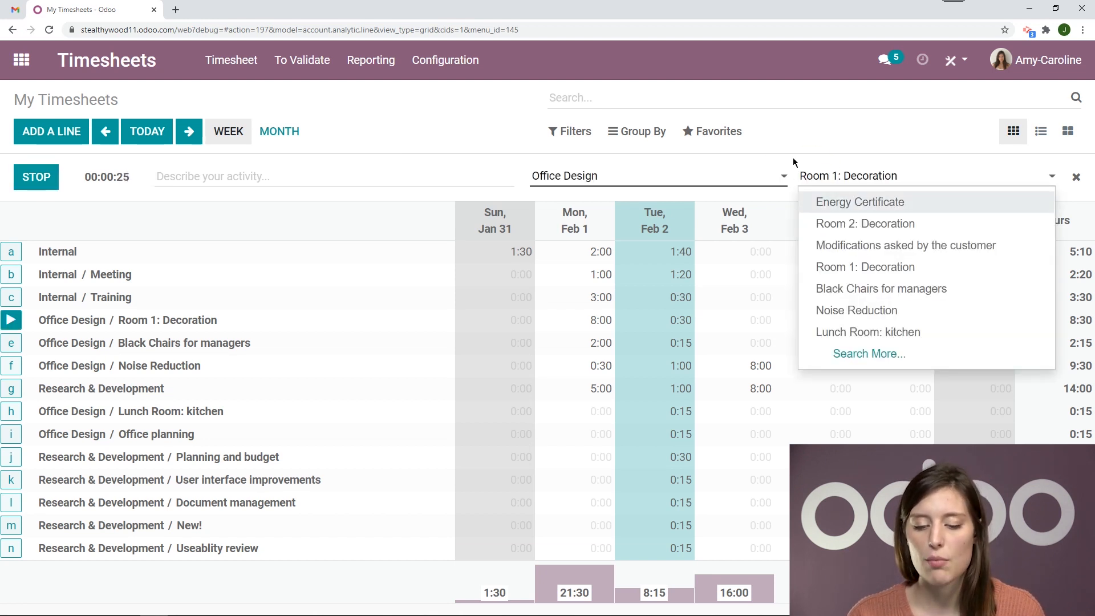
{"action": "key", "text": "Escape"}
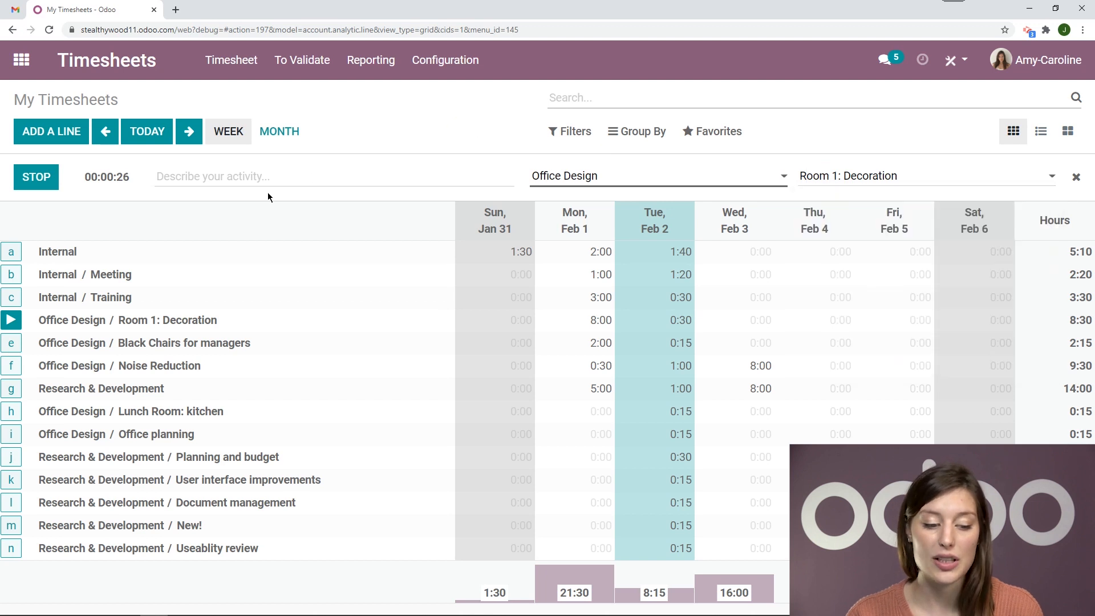
{"action": "left_click", "coordinate": [44, 190]}
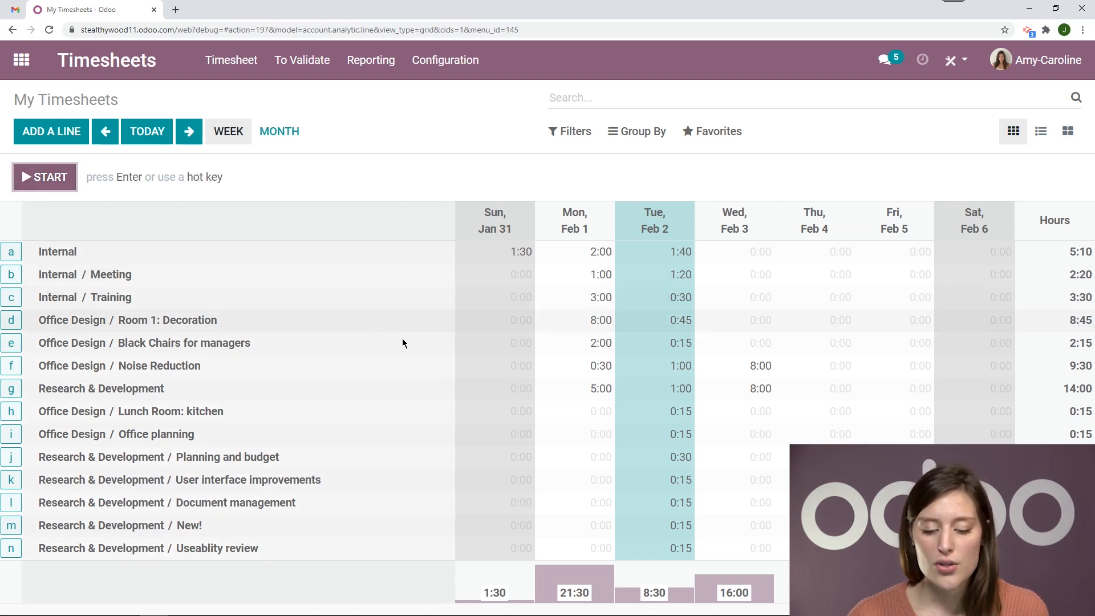
View the detailed entry behind the Feb 1 time of Black Chairs for managers and return to My Timesheets
{"action": "left_click", "coordinate": [545, 344]}
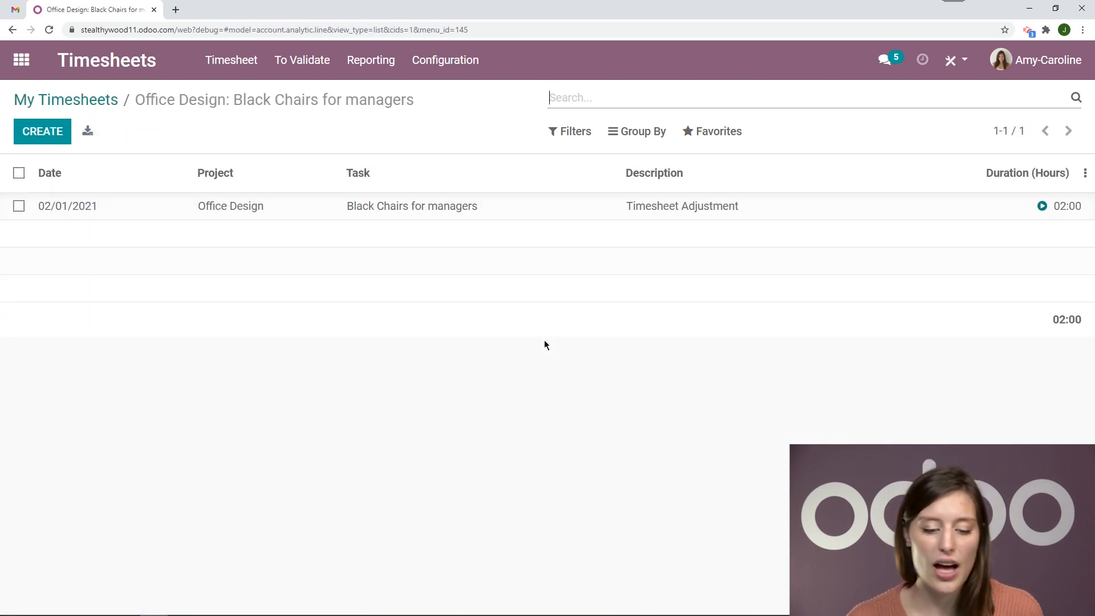
{"action": "left_click", "coordinate": [504, 214]}
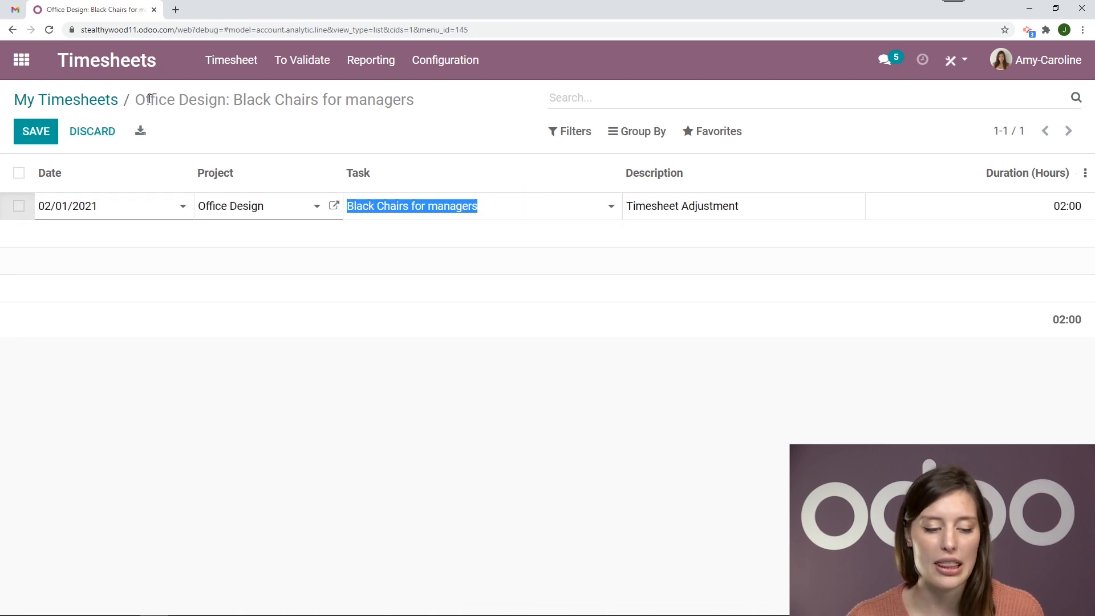
{"action": "left_click", "coordinate": [108, 102]}
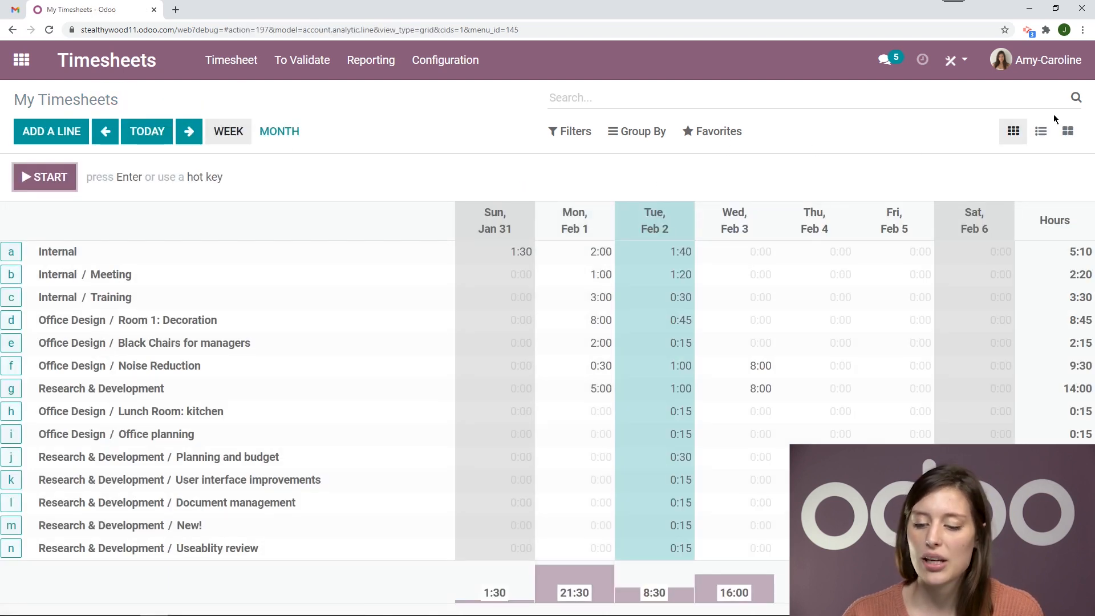
Show the timesheets as a list, and apply and remove the My Projects filter
{"action": "left_click", "coordinate": [1040, 132]}
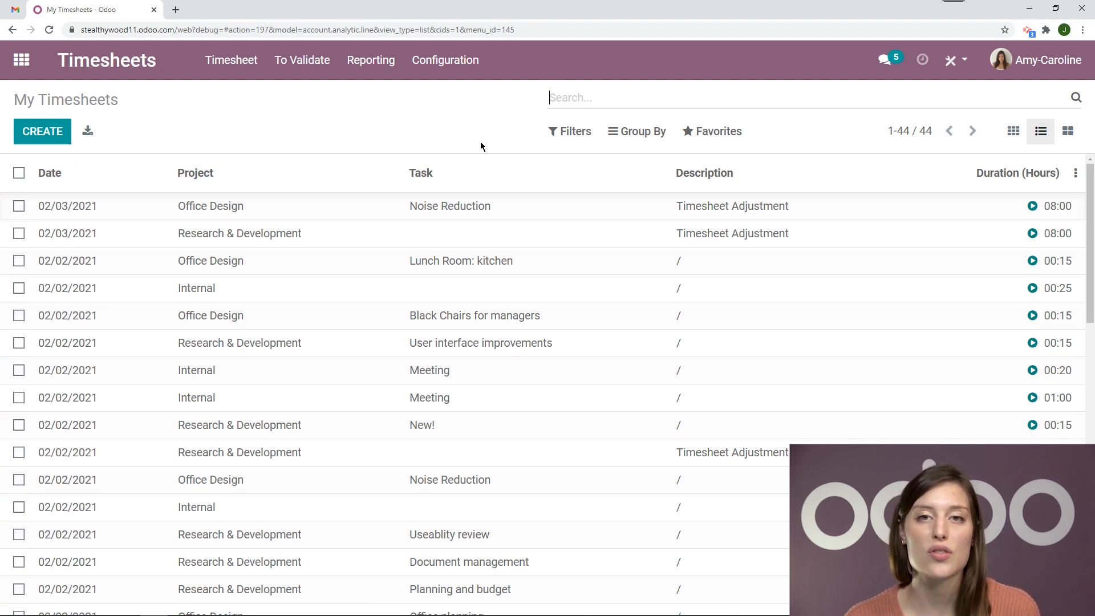
{"action": "left_click", "coordinate": [572, 134]}
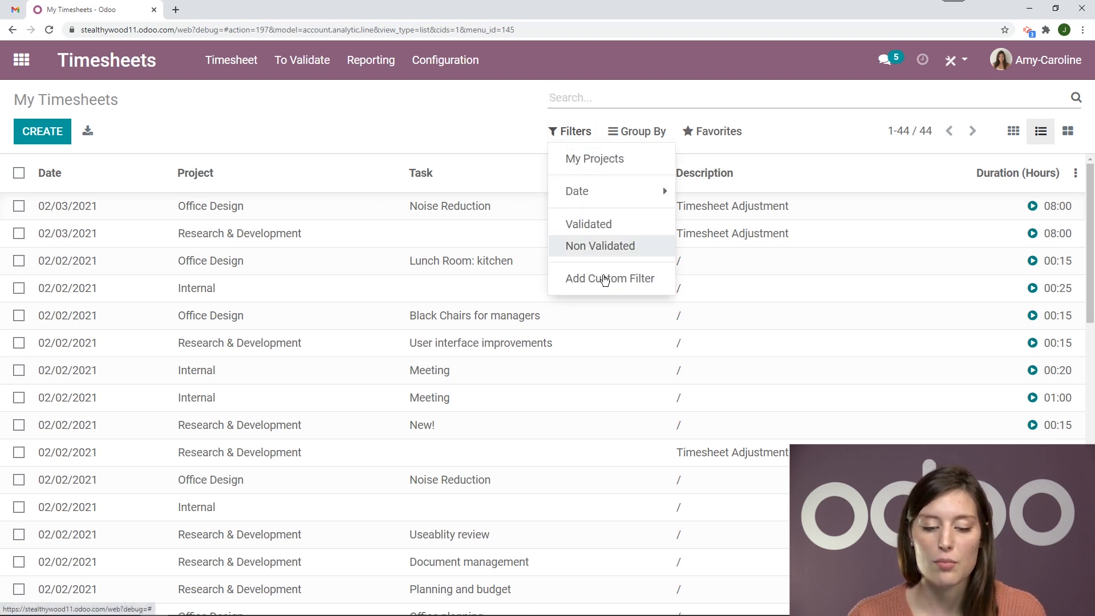
{"action": "left_click", "coordinate": [597, 158]}
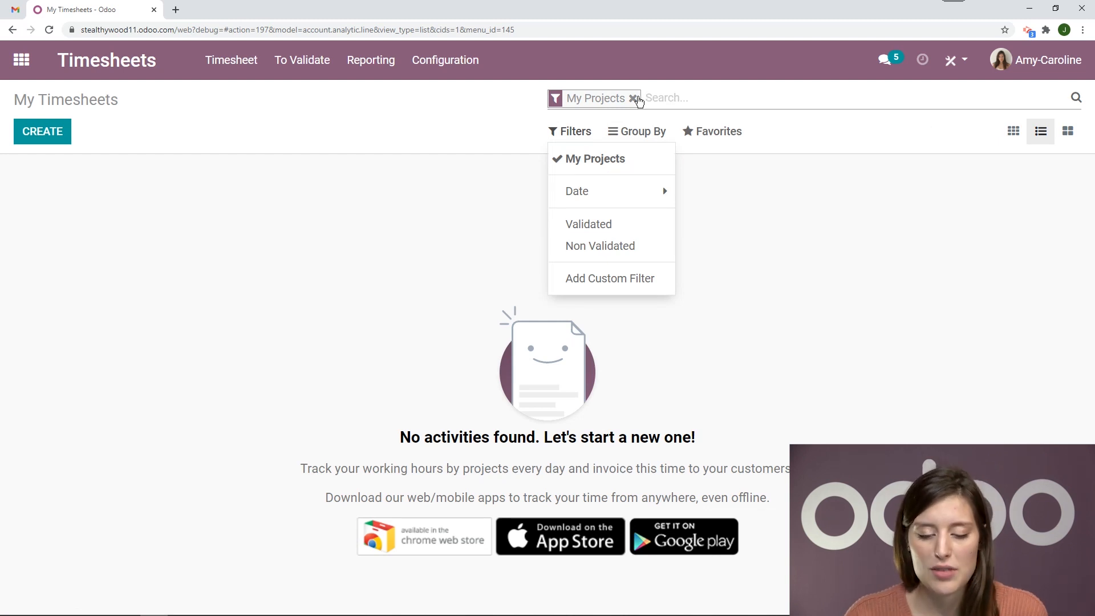
{"action": "left_click", "coordinate": [634, 98]}
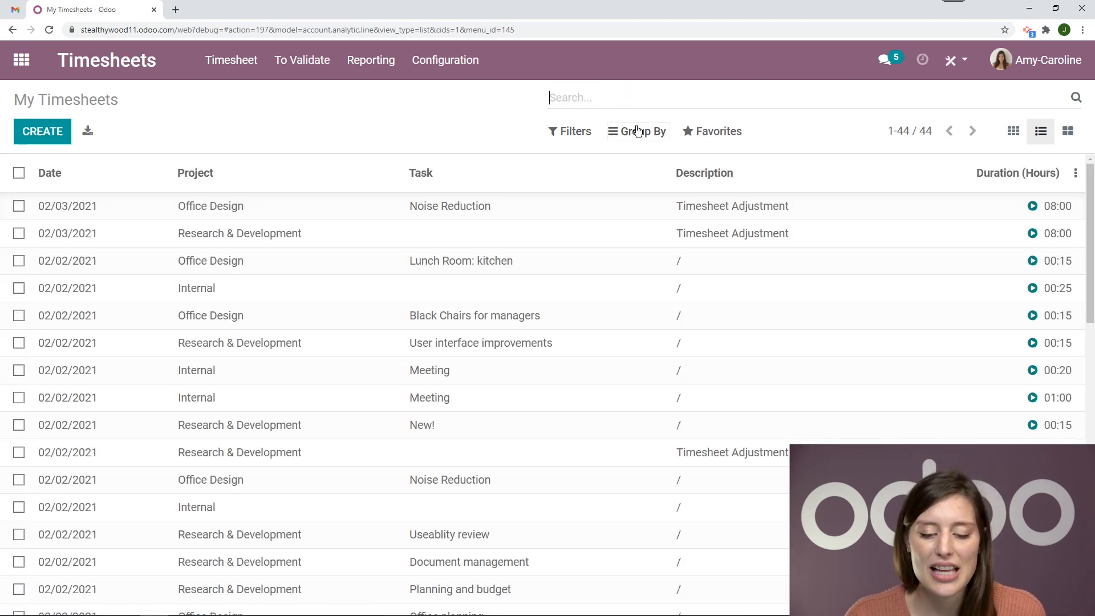
Group the timesheet entries by task and expand the Undefined group
{"action": "left_click", "coordinate": [629, 135]}
{"action": "left_click", "coordinate": [654, 182]}
{"action": "left_click", "coordinate": [151, 207]}
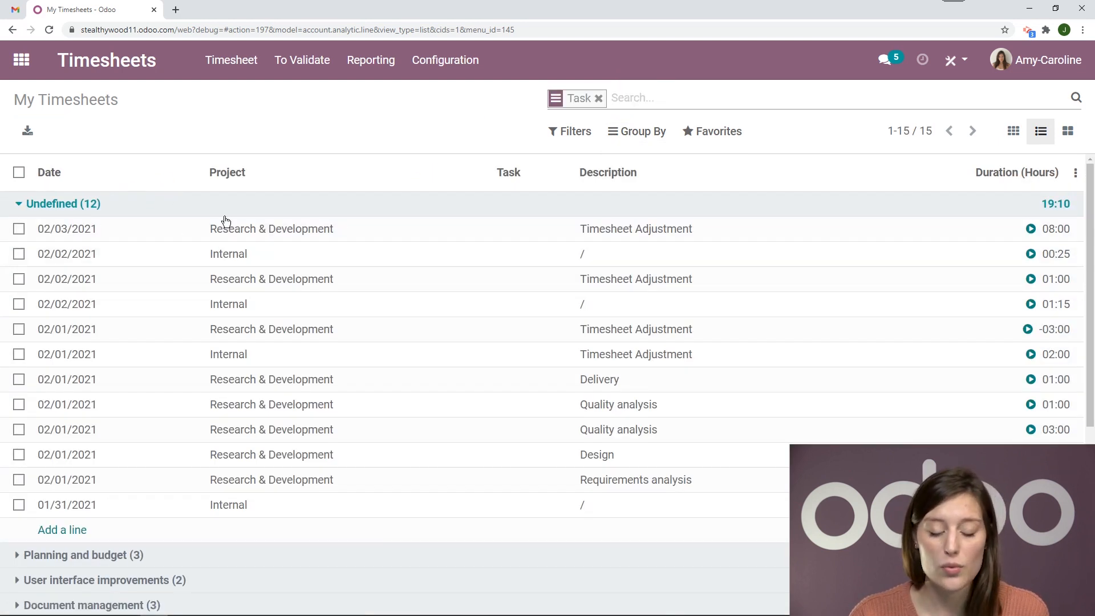
Examine the task choices for the 02/03/2021 Research & Development entry and the available grouping options, leaving without changing anything
{"action": "left_click", "coordinate": [447, 229]}
{"action": "left_click", "coordinate": [536, 230]}
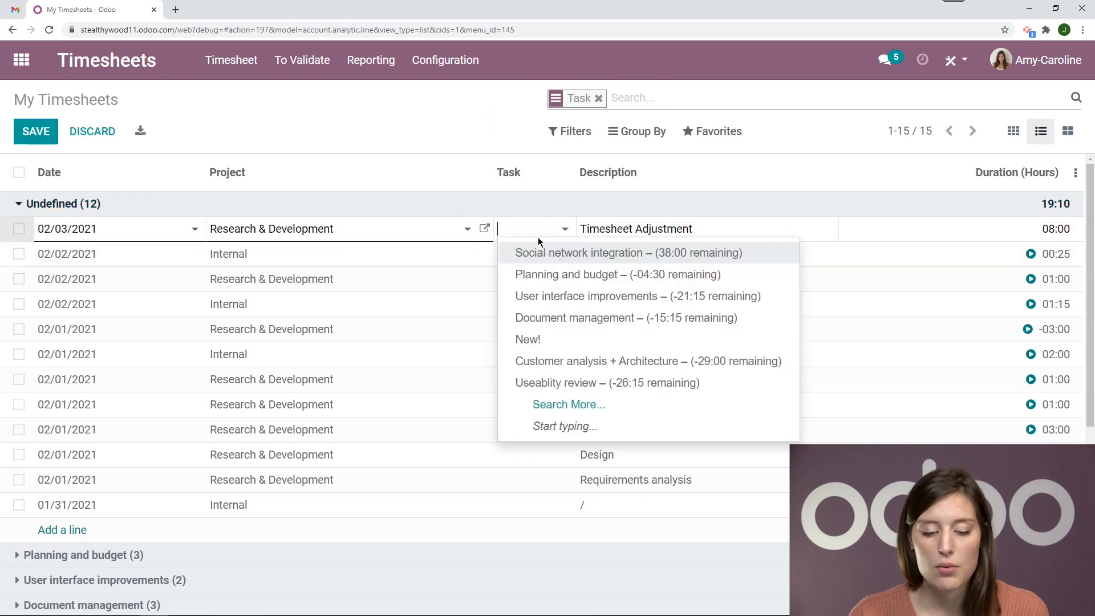
{"action": "left_click", "coordinate": [516, 231]}
{"action": "left_click", "coordinate": [469, 146]}
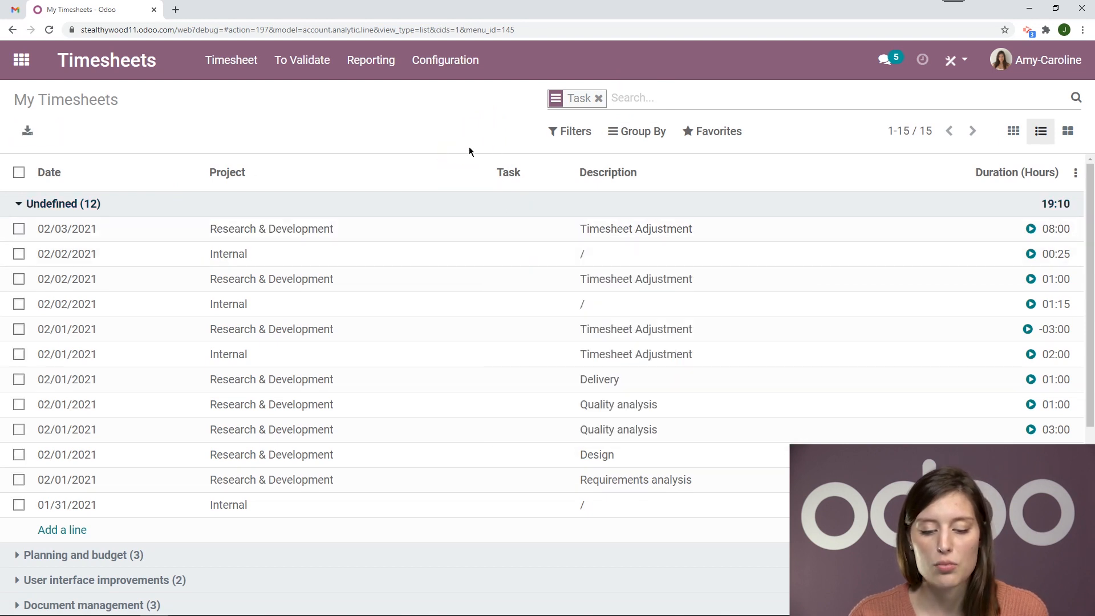
{"action": "left_click", "coordinate": [526, 233]}
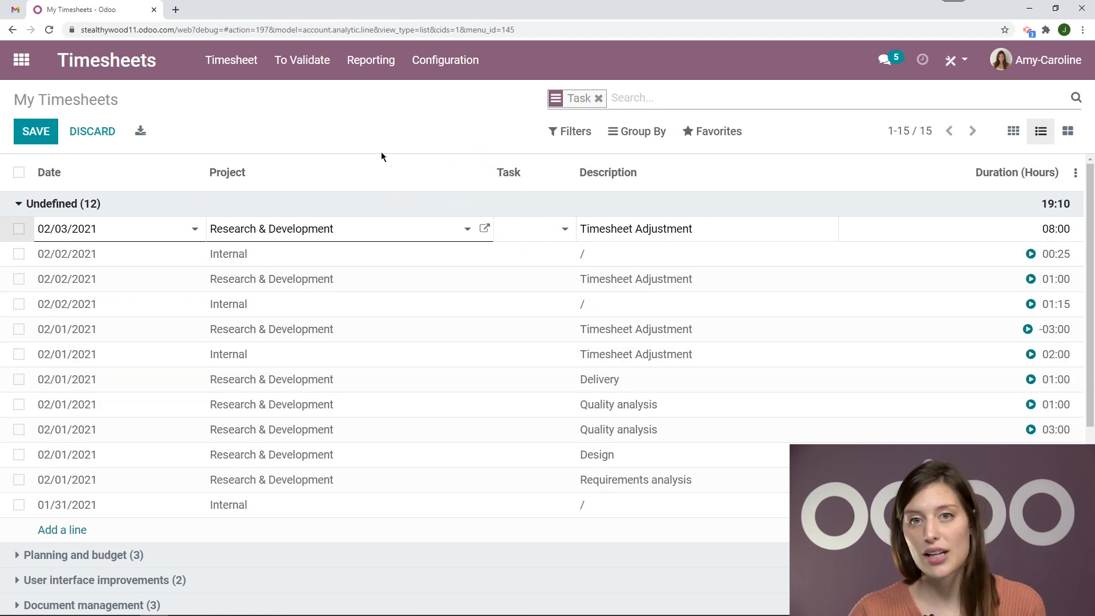
{"action": "left_click", "coordinate": [634, 135]}
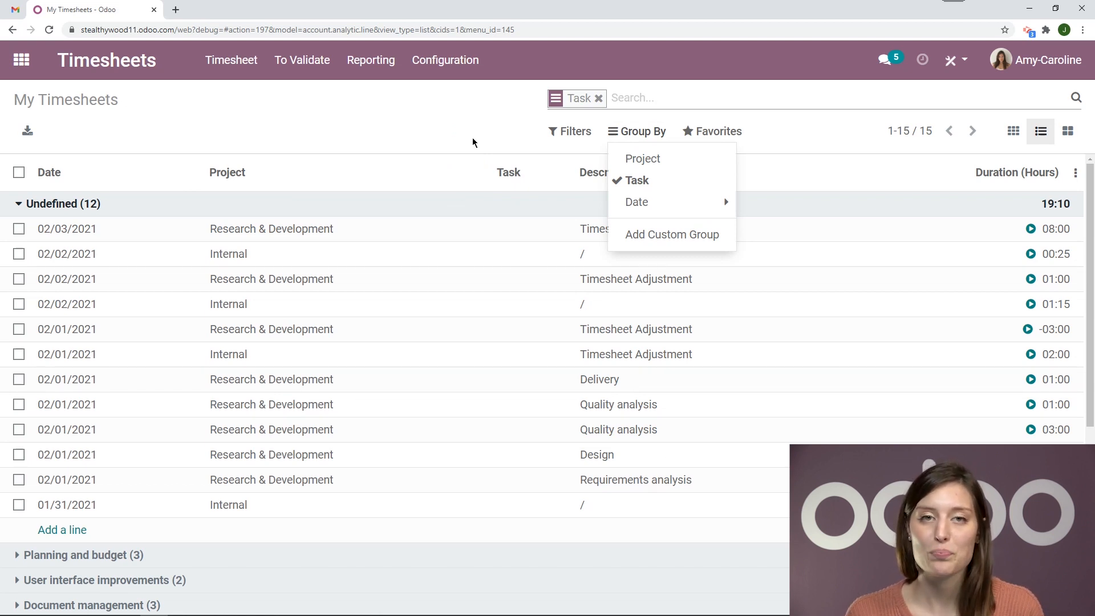
{"action": "left_click", "coordinate": [468, 137]}
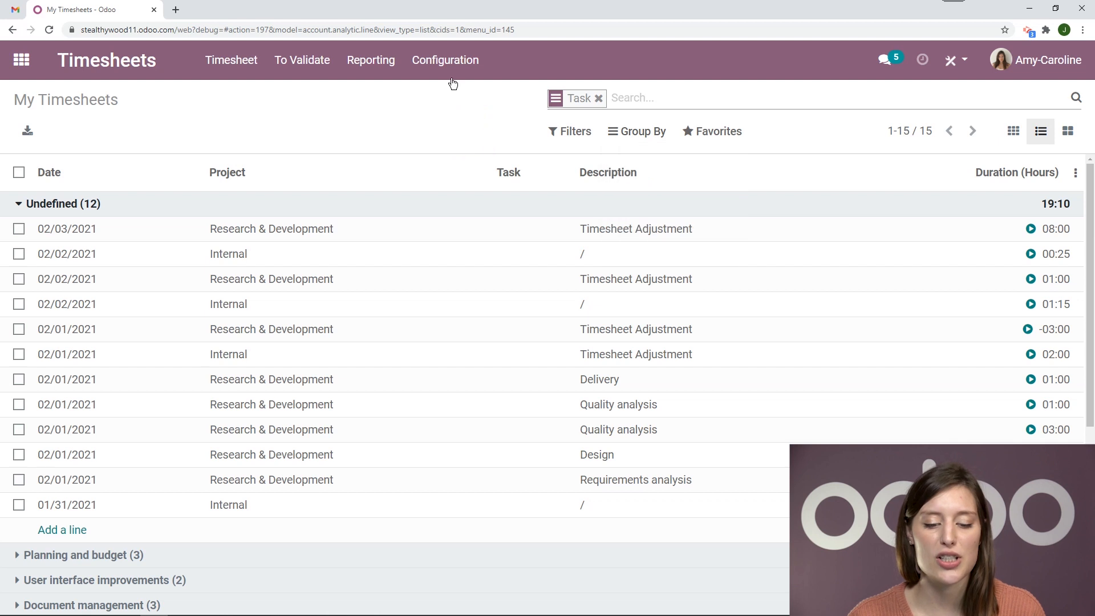
Set the time encoding unit to Days in the Timesheets settings
{"action": "left_click", "coordinate": [451, 61]}
{"action": "left_click", "coordinate": [461, 92]}
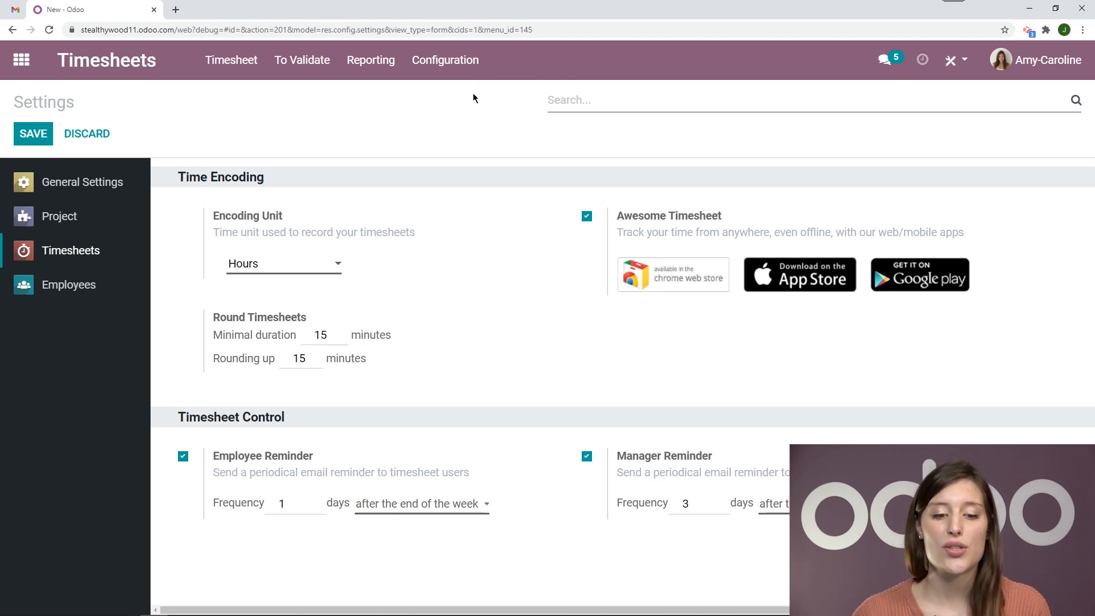
{"action": "left_click", "coordinate": [319, 265]}
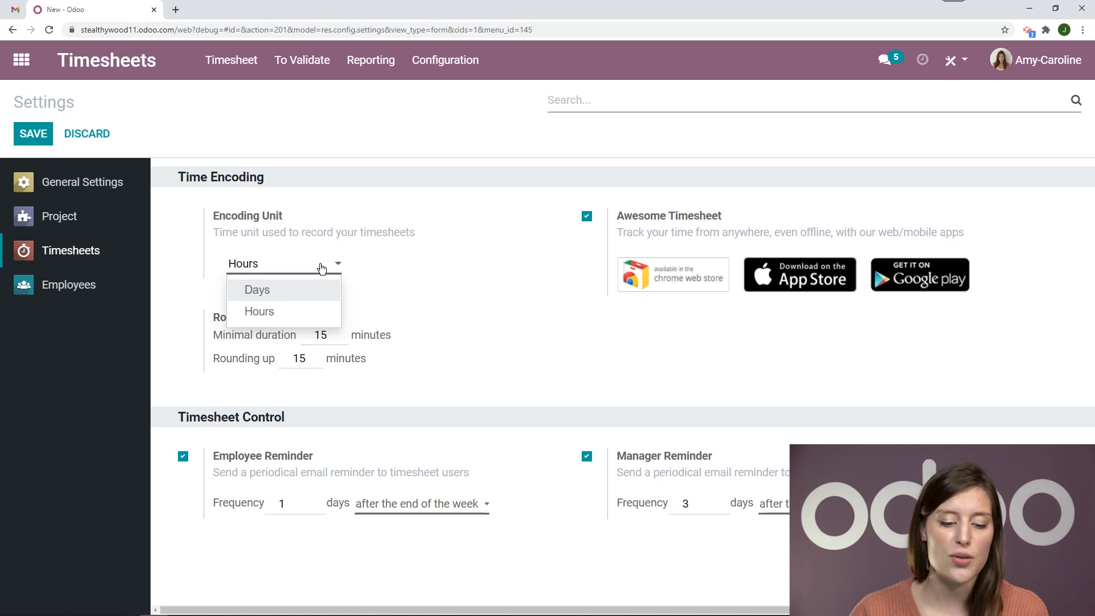
{"action": "left_click", "coordinate": [300, 294]}
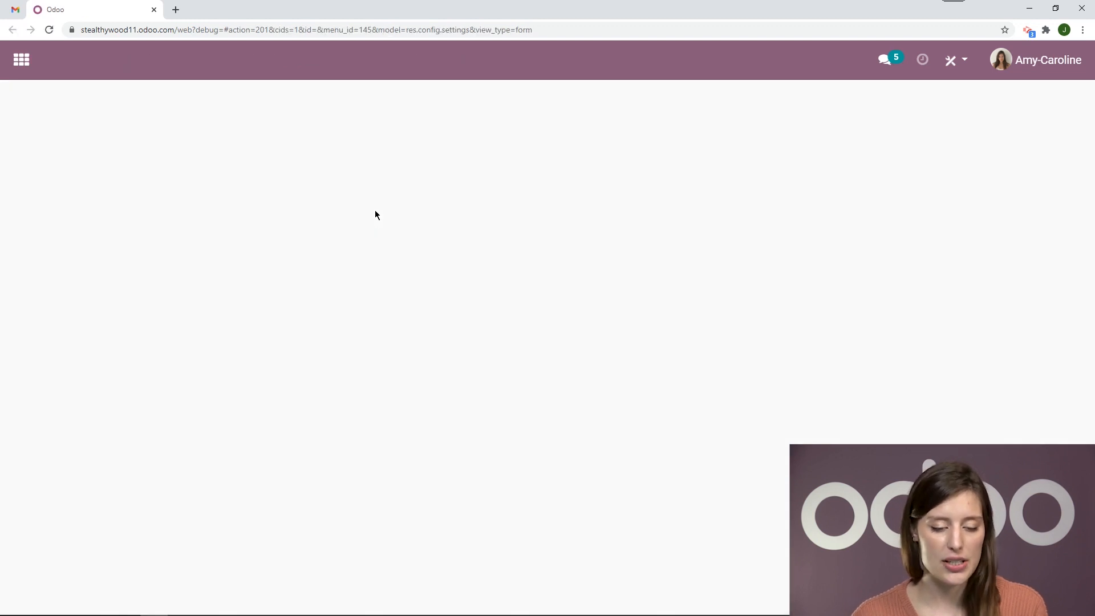
In My Timesheets, log 0.50 day on Black Chairs for managers for Wednesday, Feb 3, and raise it to 1.00 day
{"action": "left_click", "coordinate": [234, 64]}
{"action": "left_click", "coordinate": [231, 97]}
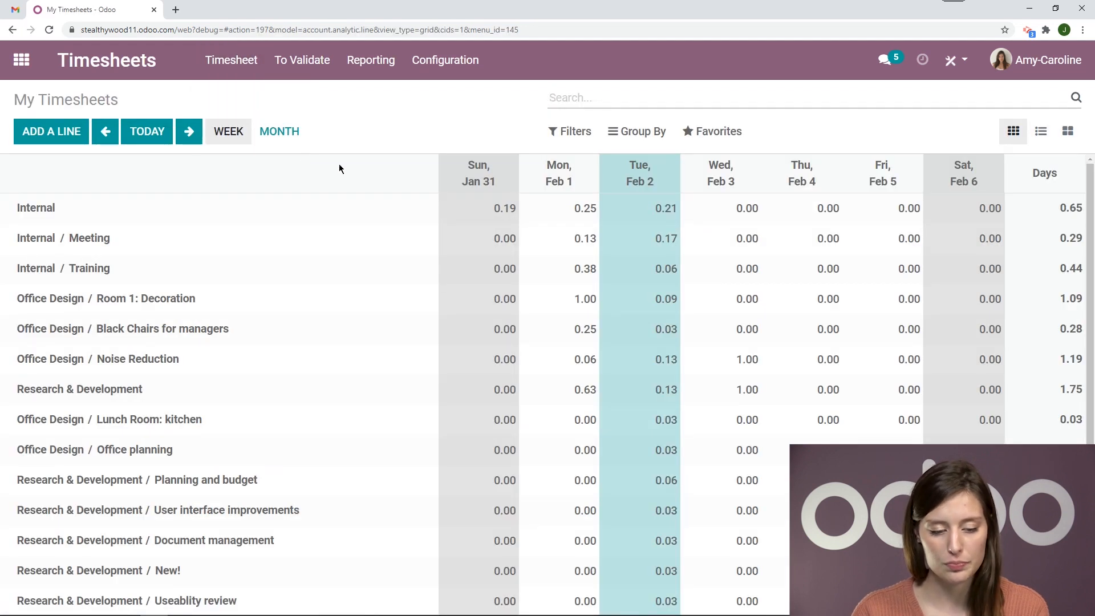
{"action": "scroll", "coordinate": [679, 359], "scroll_direction": "down", "scroll_amount": 1}
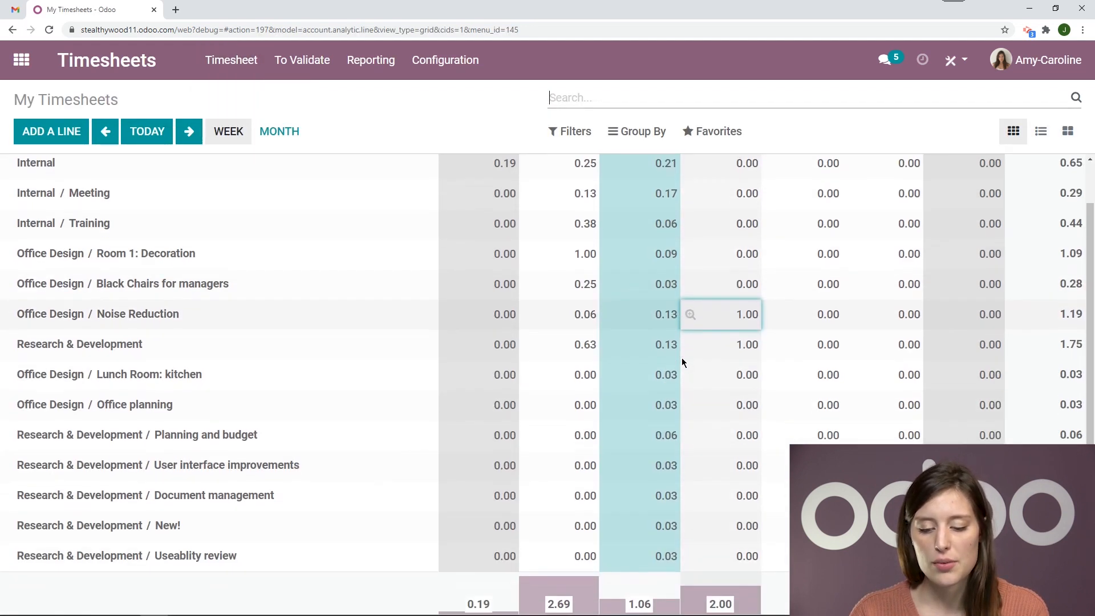
{"action": "left_click", "coordinate": [748, 286]}
{"action": "type", "text": "0.5"}
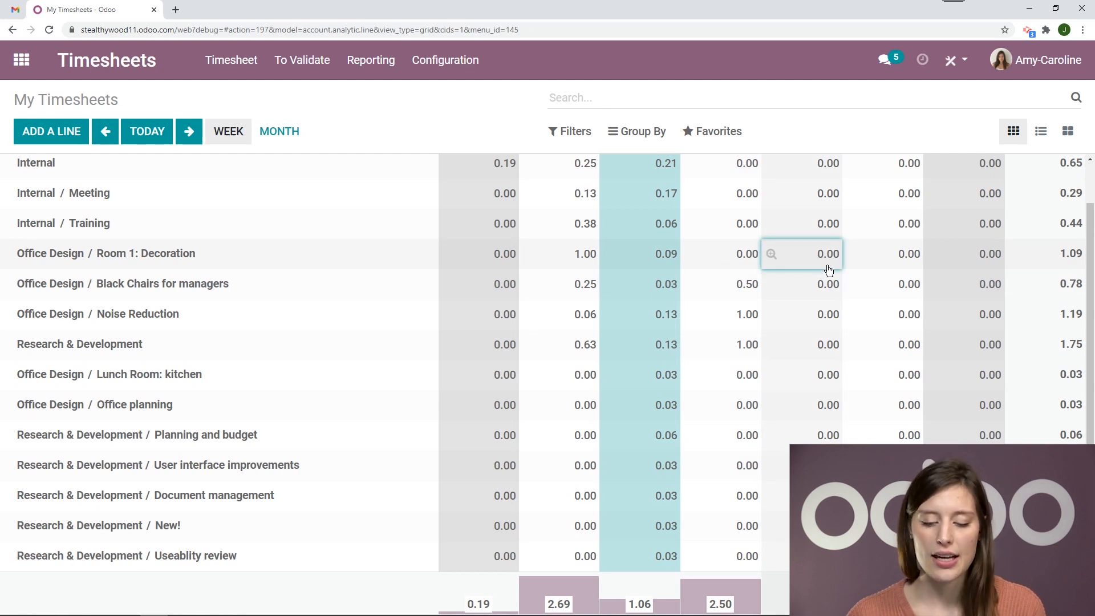
{"action": "scroll", "coordinate": [827, 274], "scroll_direction": "up", "scroll_amount": 1}
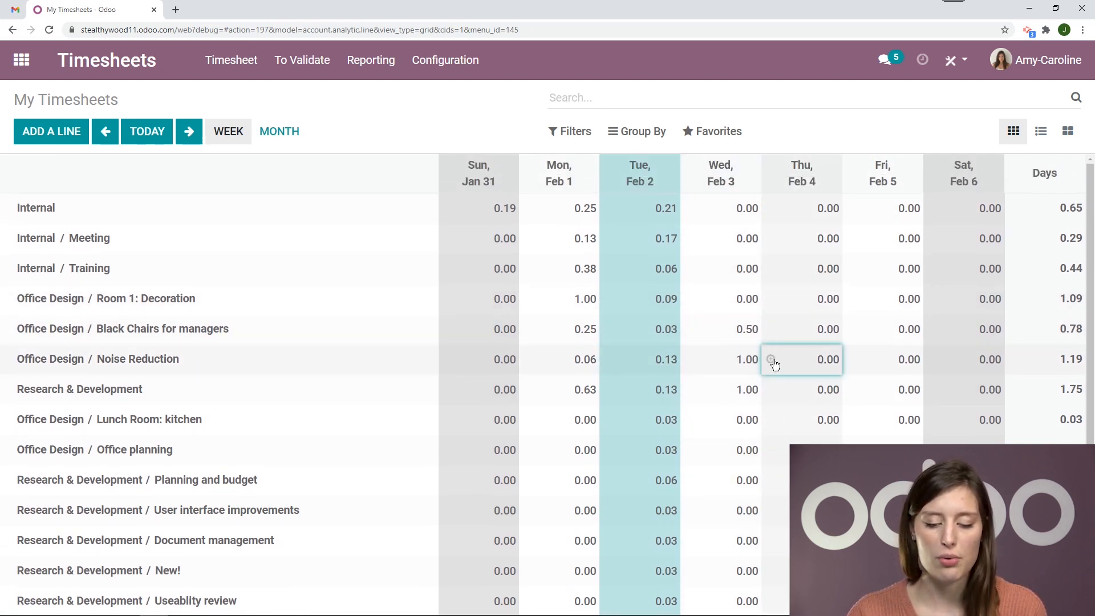
{"action": "left_click", "coordinate": [744, 331]}
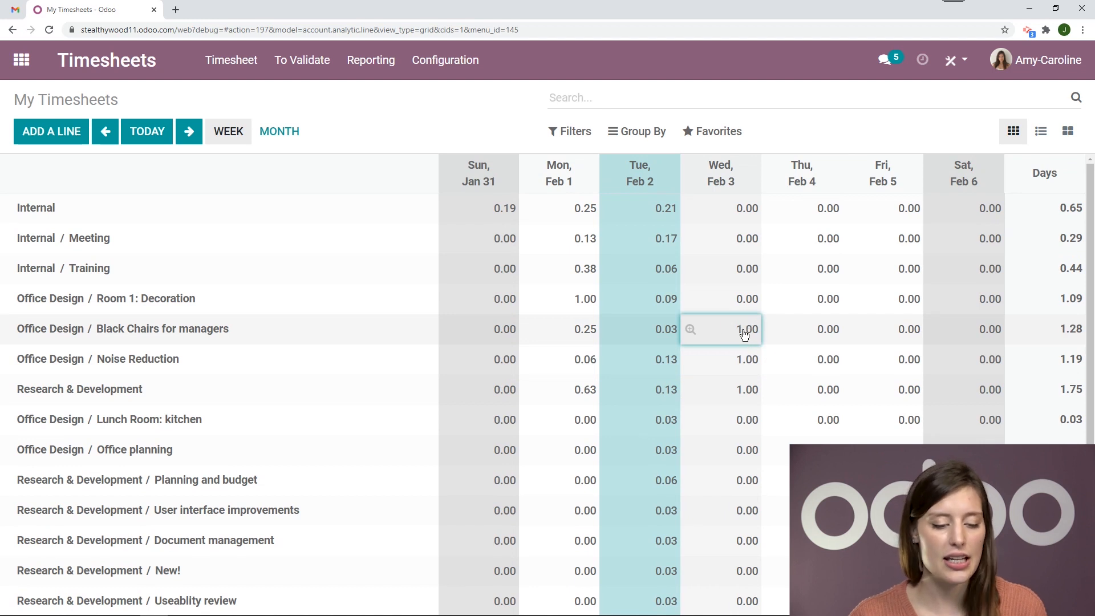
Try a new timesheet line with 1.00 day of time spent, and discard it
{"action": "left_click", "coordinate": [50, 132]}
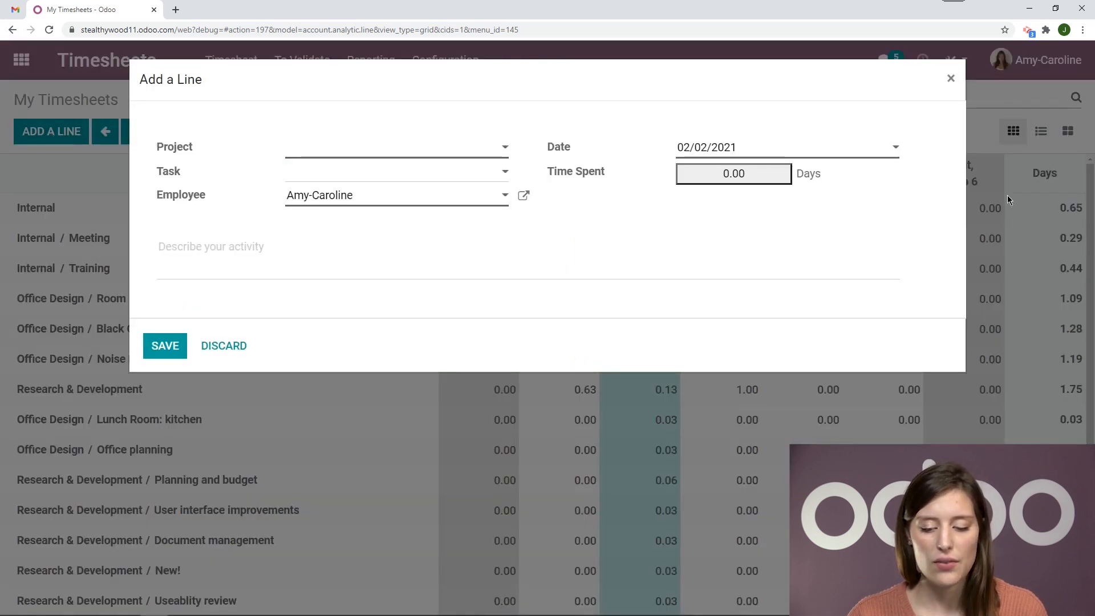
{"action": "left_click", "coordinate": [752, 173]}
{"action": "left_click", "coordinate": [754, 173]}
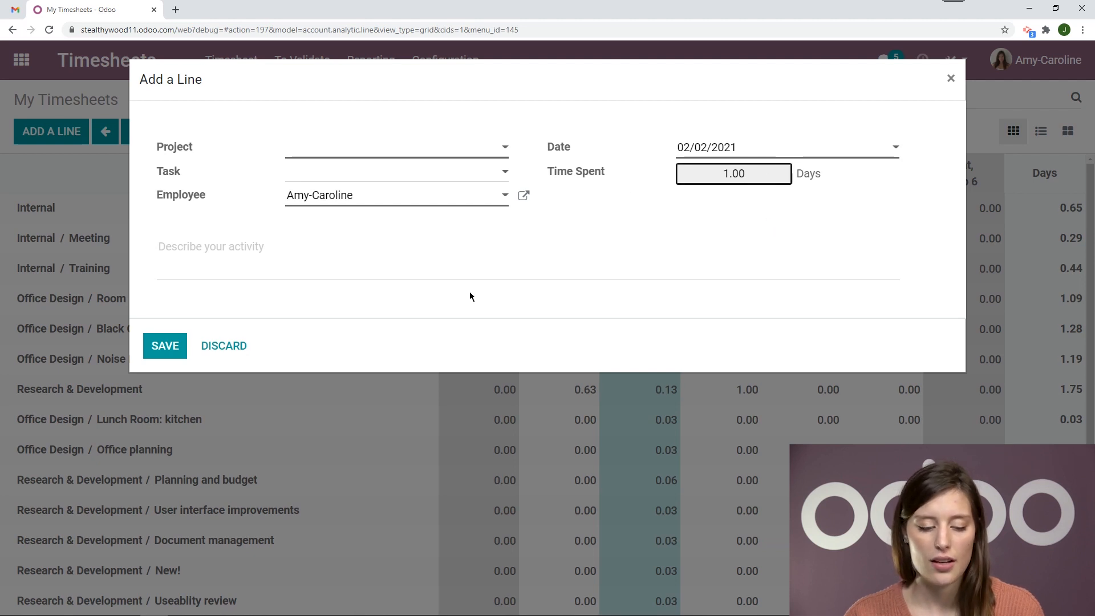
{"action": "left_click", "coordinate": [241, 346]}
Set the time encoding unit to Hours in the Timesheets settings and save it
{"action": "left_click", "coordinate": [466, 64]}
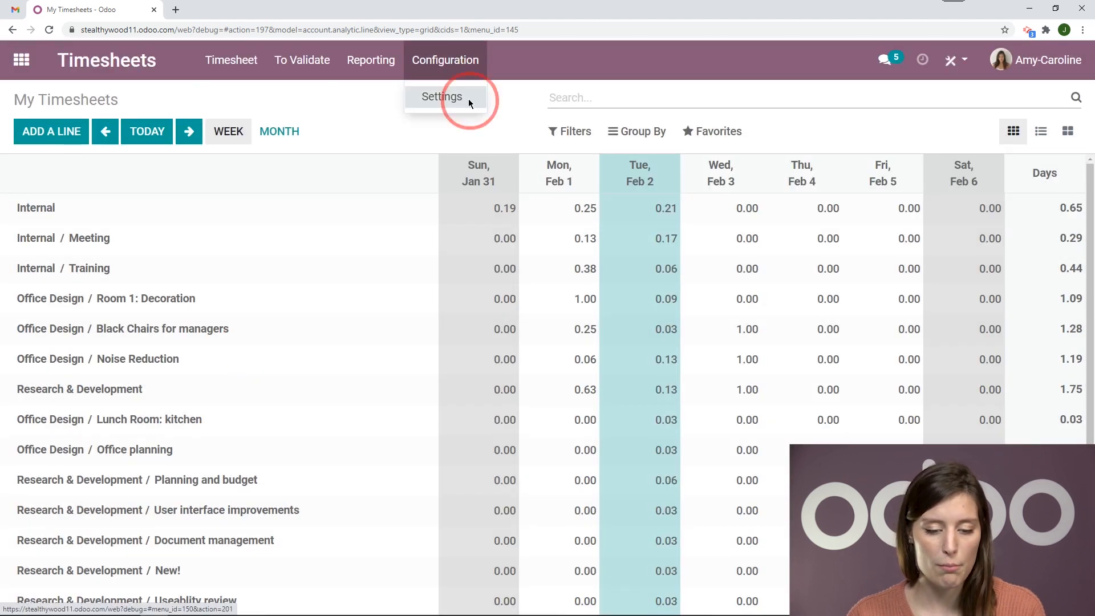
{"action": "left_click", "coordinate": [465, 98]}
{"action": "left_click", "coordinate": [289, 263]}
{"action": "left_click", "coordinate": [289, 292]}
{"action": "left_click", "coordinate": [62, 135]}
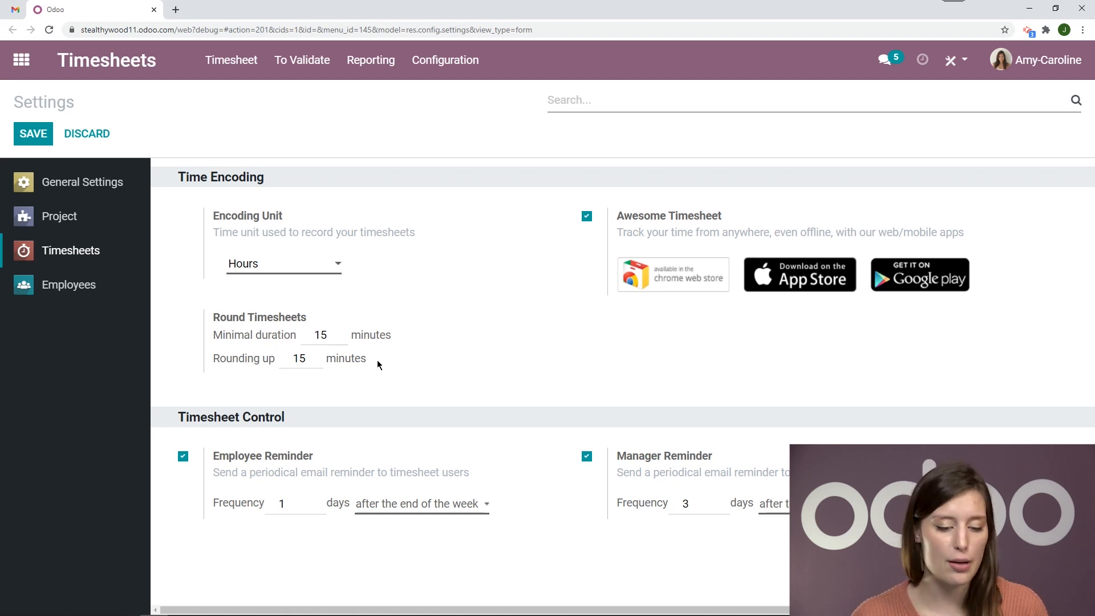
Try timesheet rounding values of 10 and 30 minutes with a minimal duration of 35 minutes, and leave the changes unsaved
{"action": "left_click", "coordinate": [277, 358]}
{"action": "type", "text": "10"}
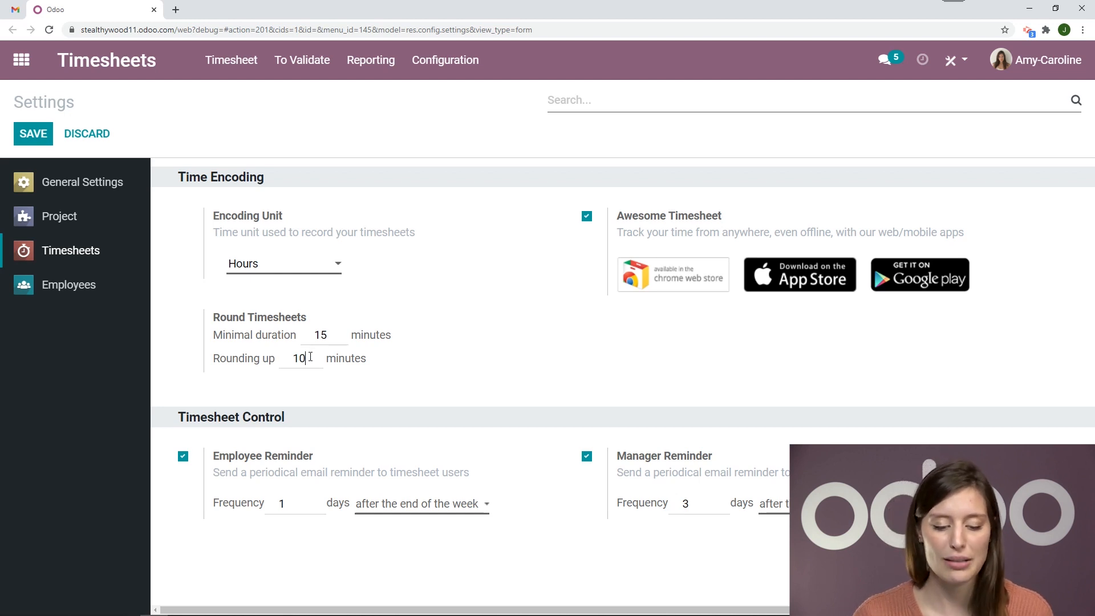
{"action": "double_click", "coordinate": [311, 336]}
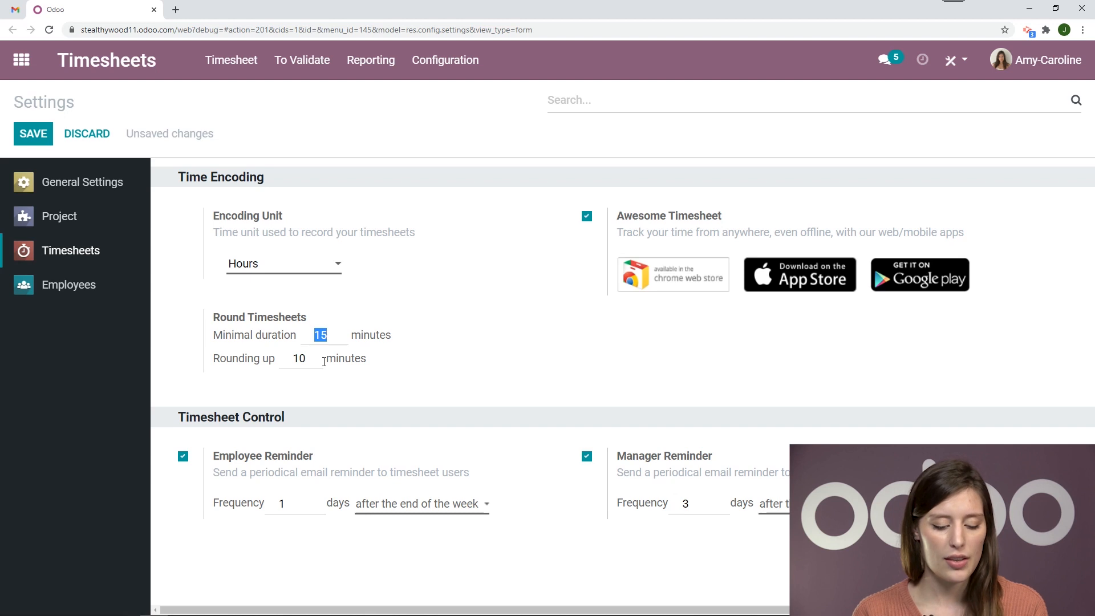
{"action": "type", "text": "35"}
{"action": "double_click", "coordinate": [282, 358]}
{"action": "type", "text": "30"}
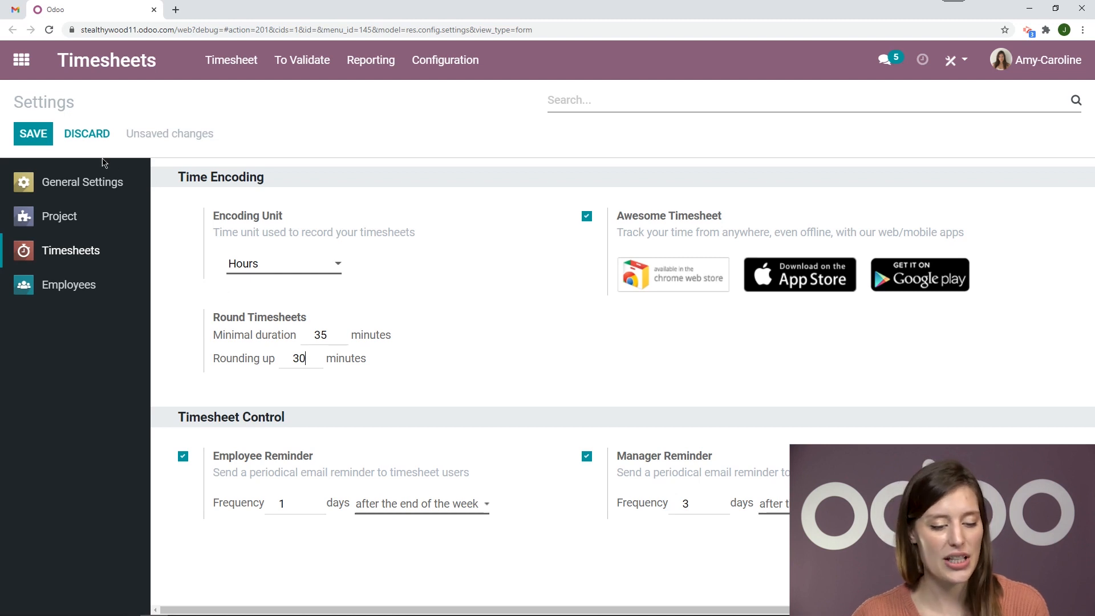
{"action": "left_click", "coordinate": [45, 135]}
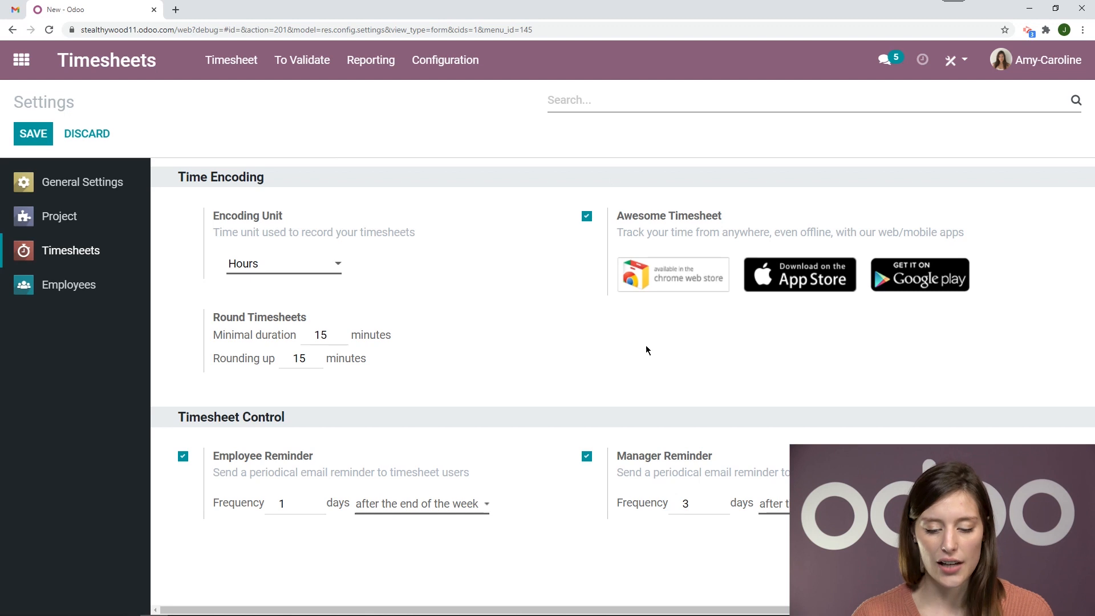
Open the Timesheet App page and examine today's activities and the app's navigation options
{"action": "left_click", "coordinate": [230, 60]}
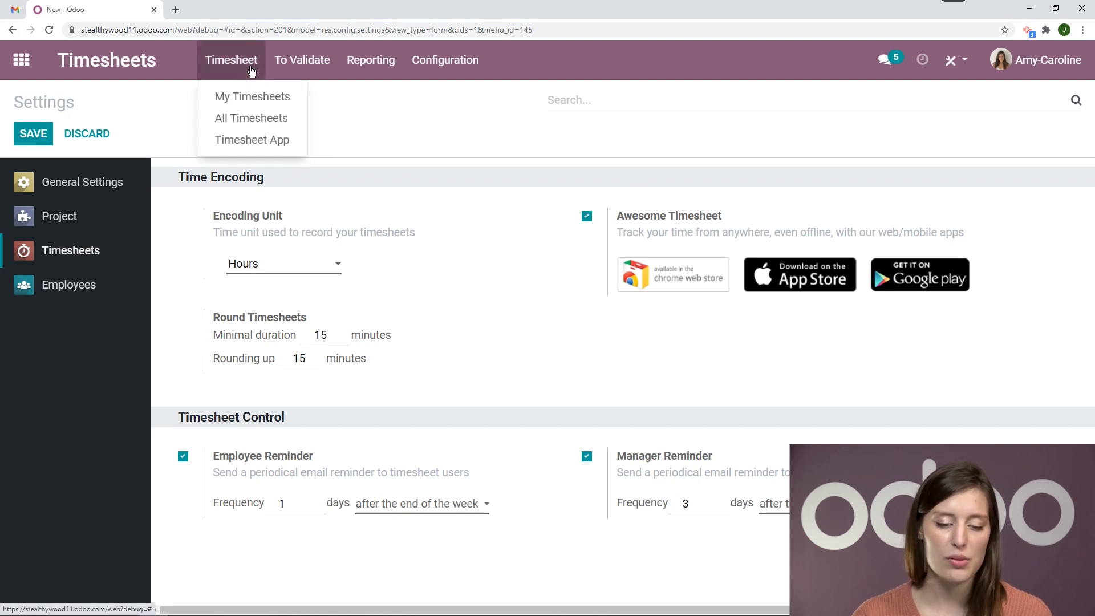
{"action": "left_click", "coordinate": [285, 140]}
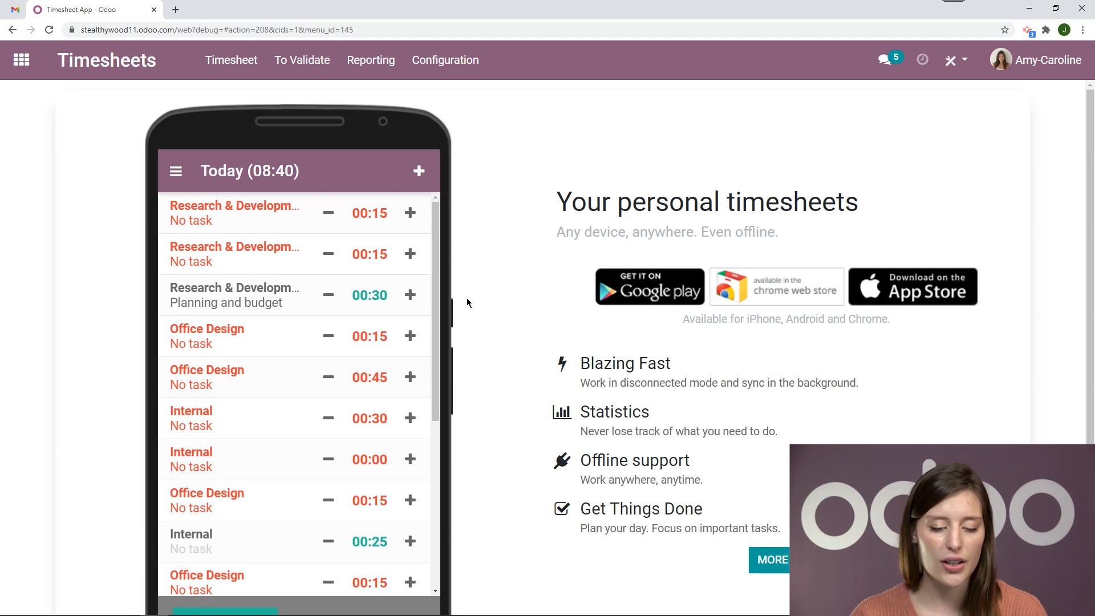
{"action": "scroll", "coordinate": [120, 262], "scroll_direction": "down", "scroll_amount": 1}
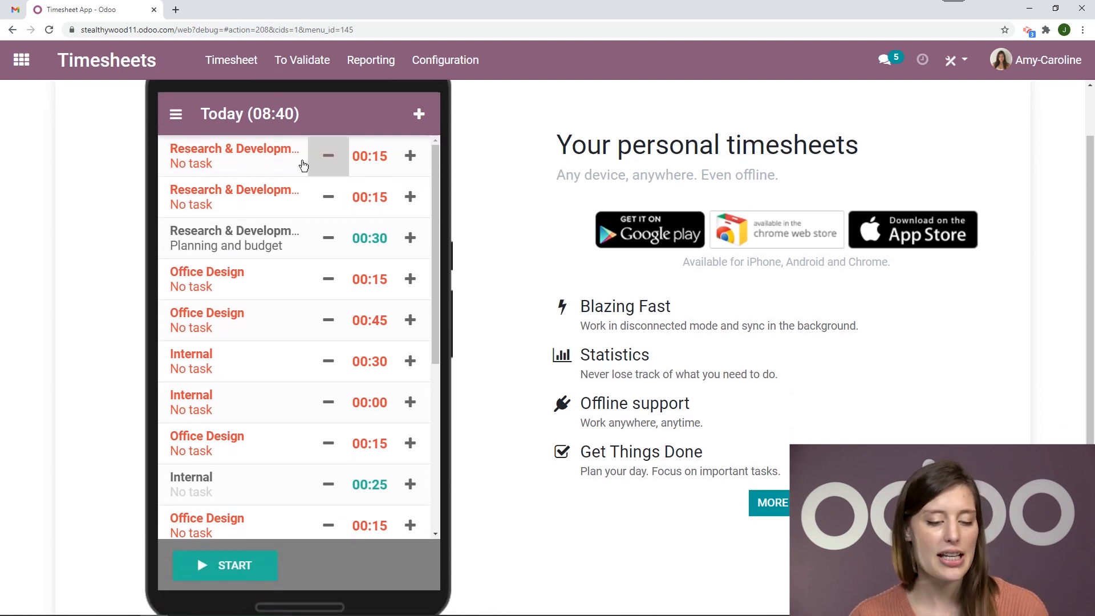
{"action": "scroll", "coordinate": [124, 228], "scroll_direction": "up", "scroll_amount": 1}
{"action": "scroll", "coordinate": [89, 242], "scroll_direction": "down", "scroll_amount": 1}
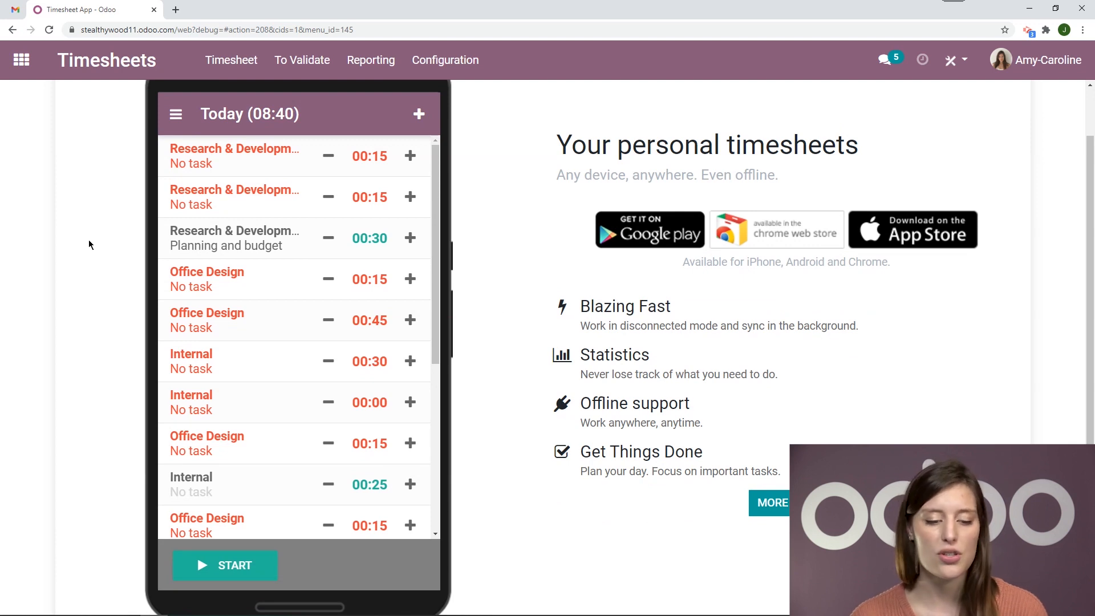
{"action": "left_click", "coordinate": [176, 114]}
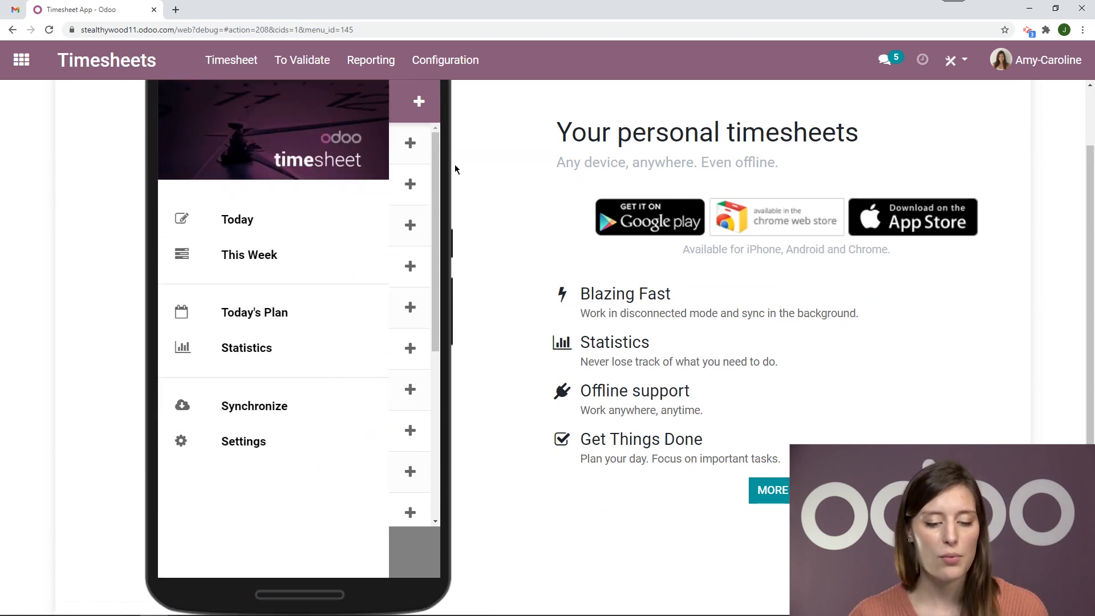
{"action": "left_click", "coordinate": [236, 67]}
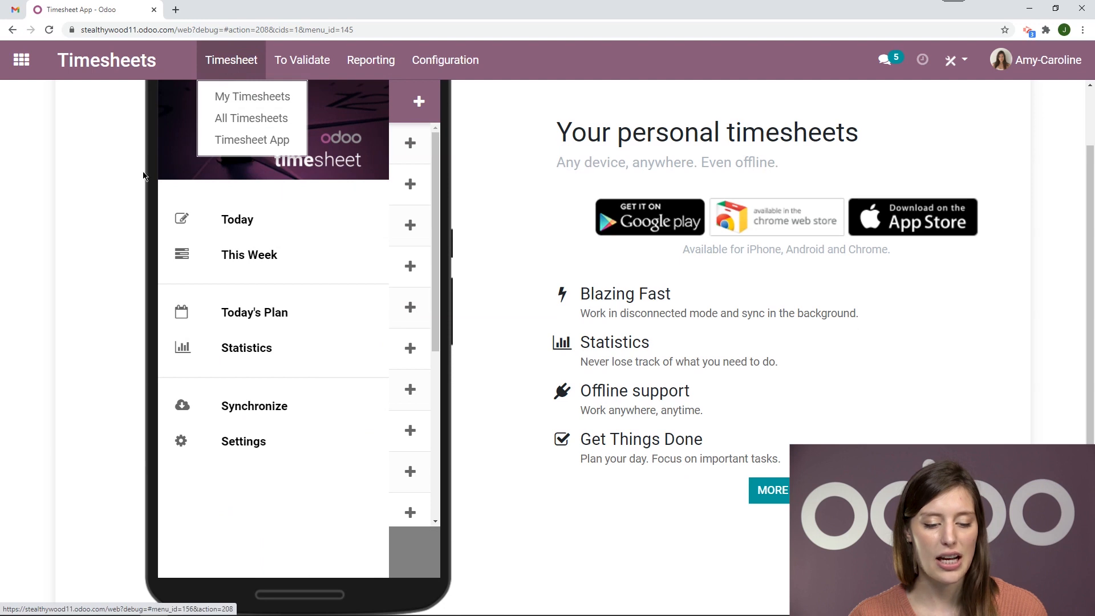
{"action": "left_click", "coordinate": [104, 194]}
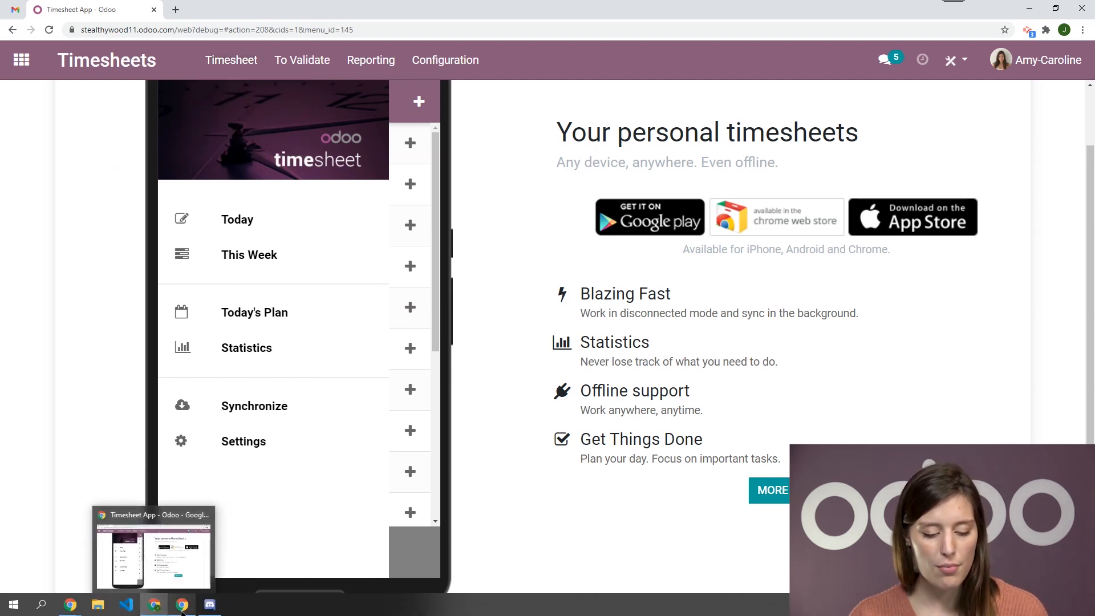
Switch to the employee's guest browser window, open the Timesheet App and view the blank activity form without saving
{"action": "left_click", "coordinate": [182, 605]}
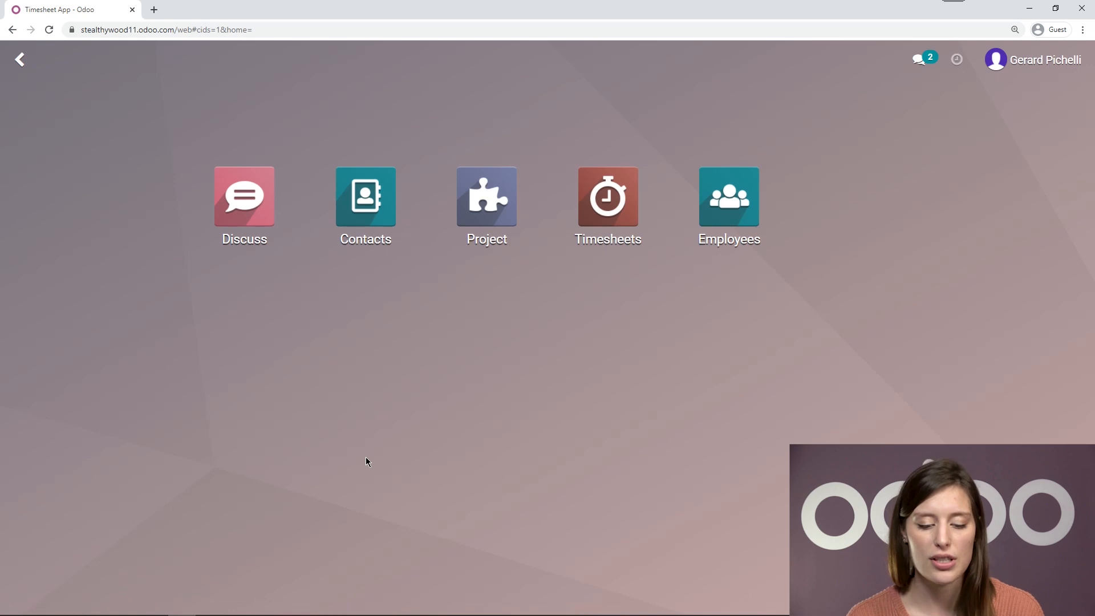
{"action": "left_click", "coordinate": [586, 234]}
{"action": "left_click", "coordinate": [231, 73]}
{"action": "left_click", "coordinate": [234, 119]}
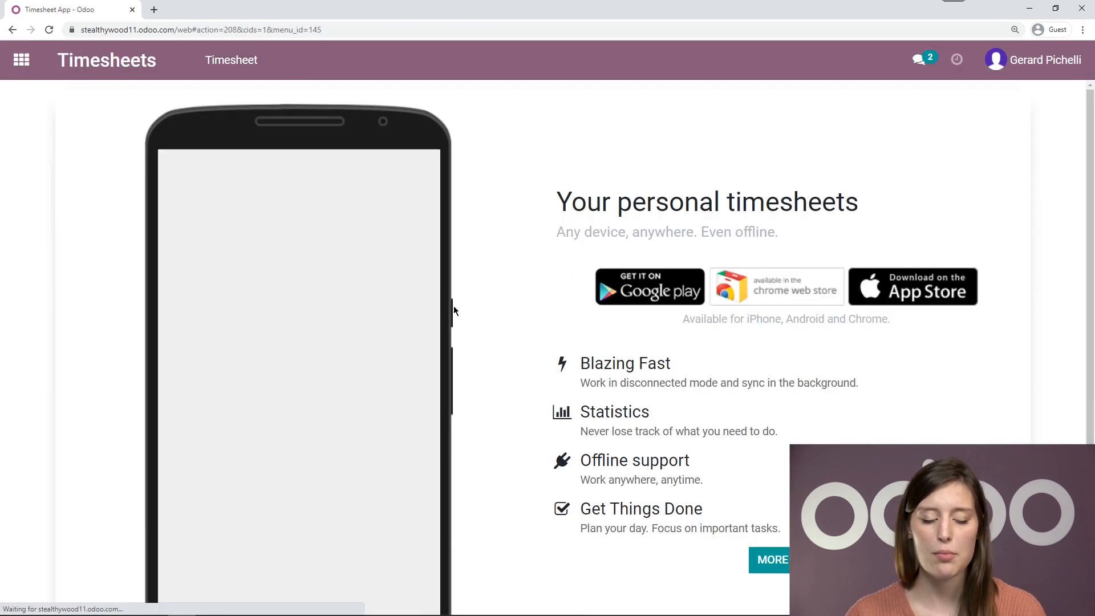
{"action": "scroll", "coordinate": [485, 319], "scroll_direction": "down", "scroll_amount": 1}
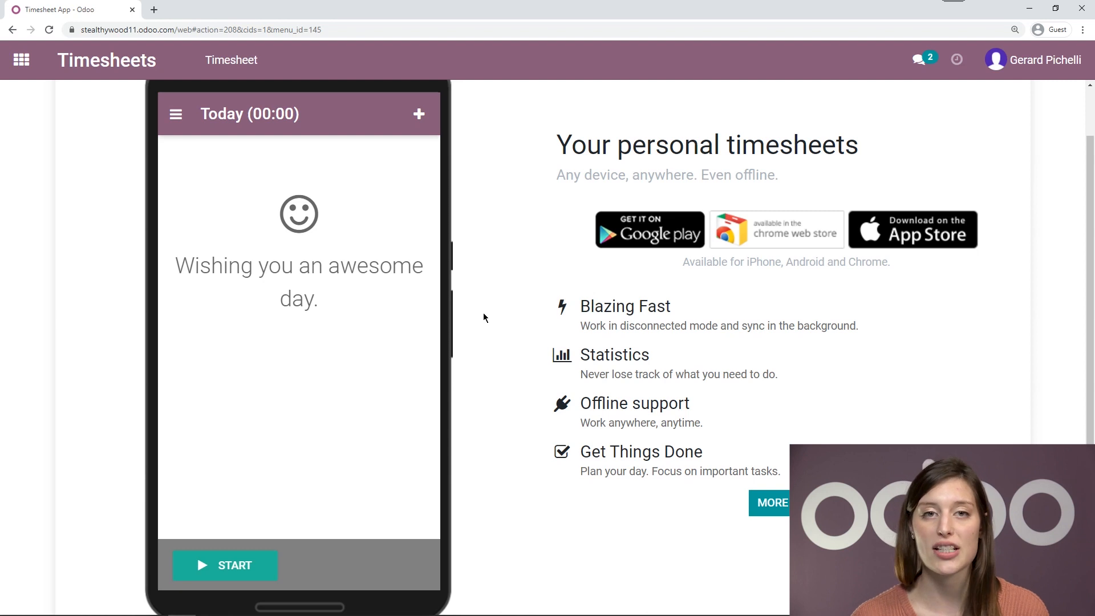
{"action": "left_click", "coordinate": [418, 114]}
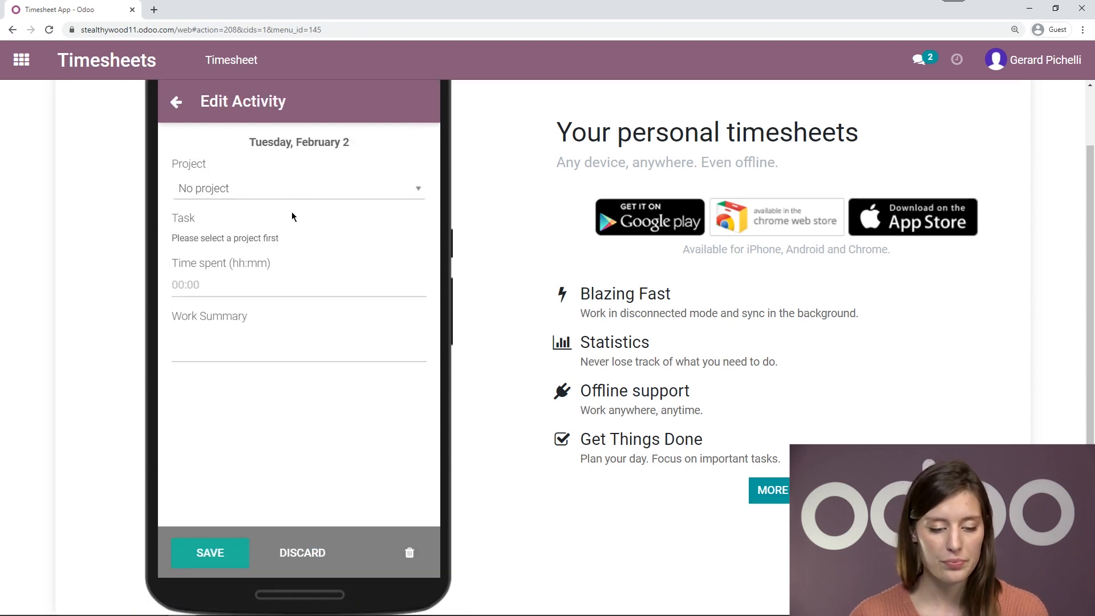
{"action": "left_click", "coordinate": [185, 104]}
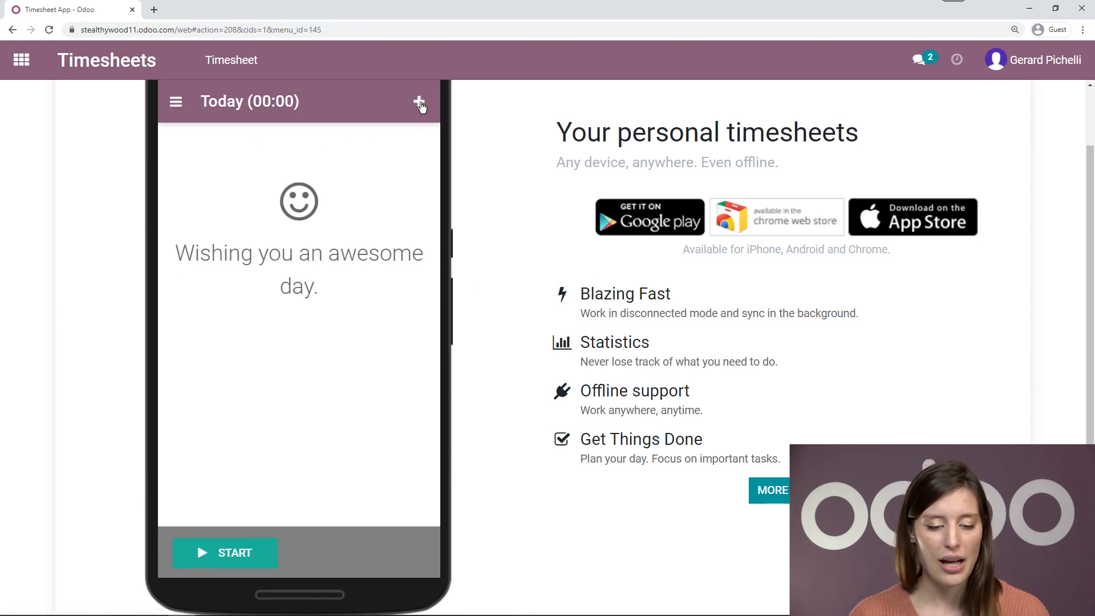
Start the Timesheet App timer, stop it and check which projects the activity can be assigned to
{"action": "left_click", "coordinate": [242, 553]}
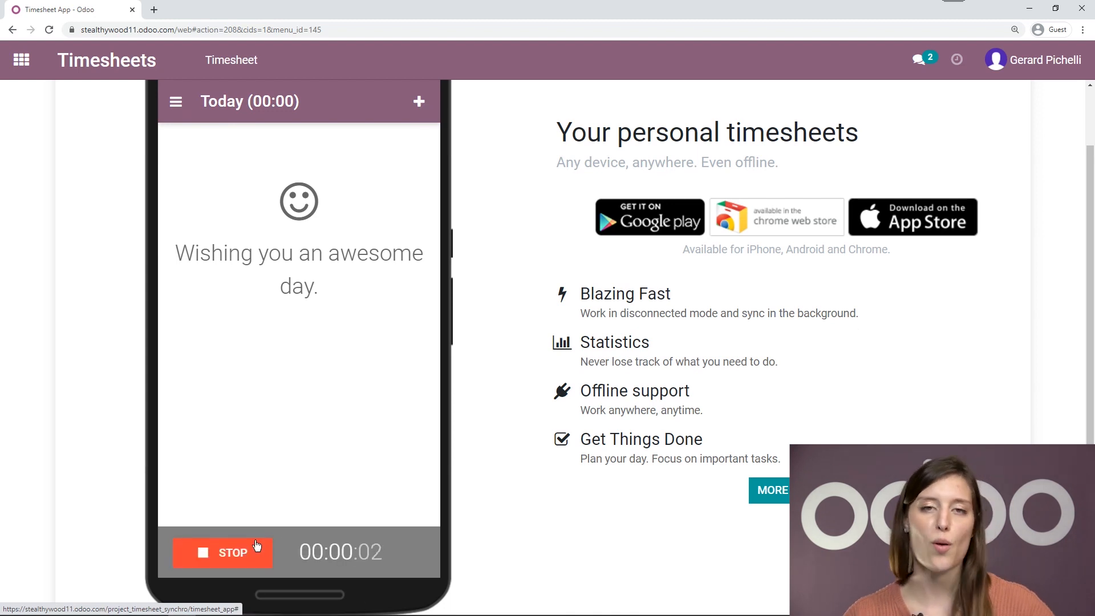
{"action": "left_click", "coordinate": [256, 548]}
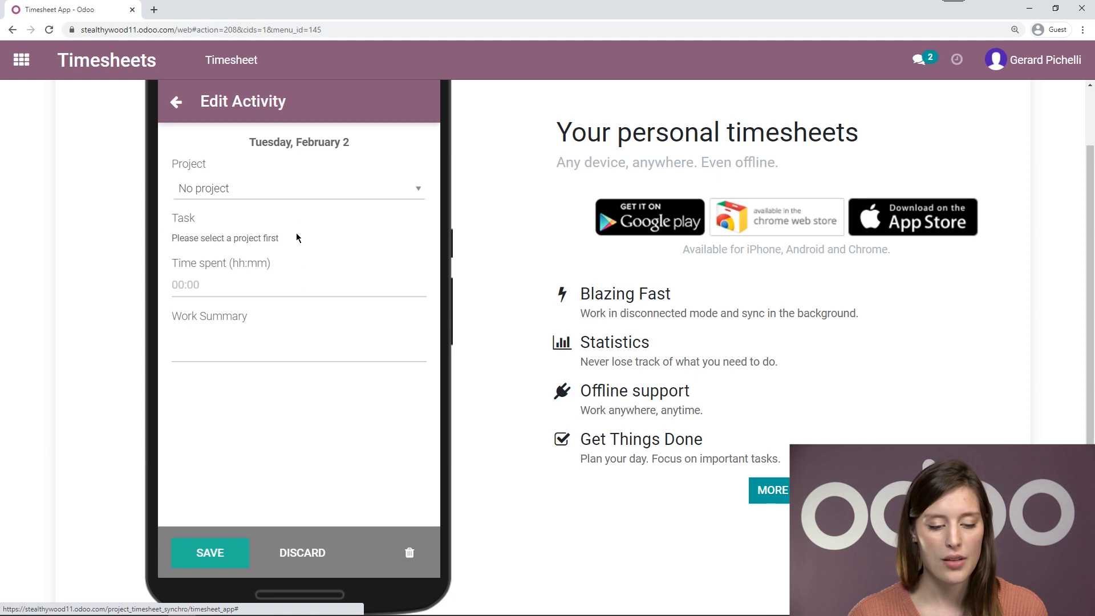
{"action": "left_click", "coordinate": [303, 191]}
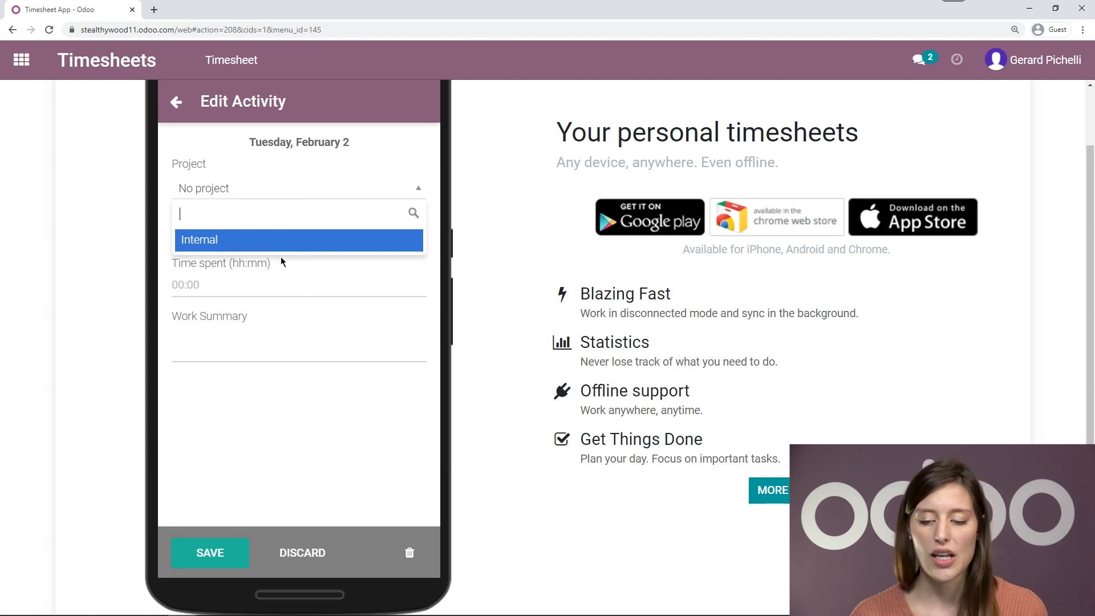
Mark the Office Design project as a favorite in the Project app
{"action": "left_click", "coordinate": [21, 60]}
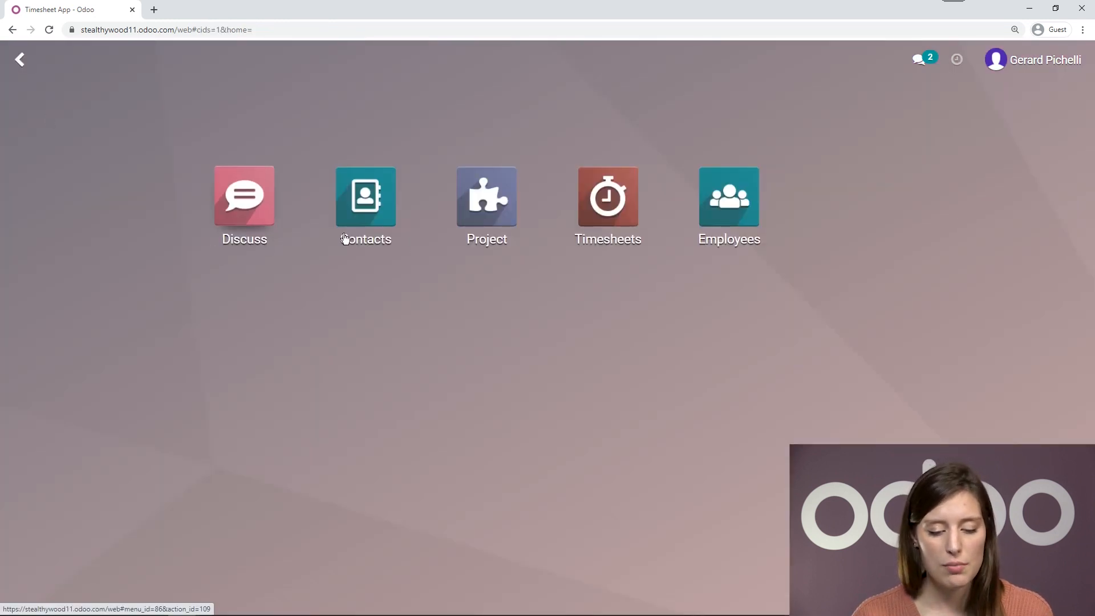
{"action": "left_click", "coordinate": [448, 209]}
{"action": "left_click", "coordinate": [298, 183]}
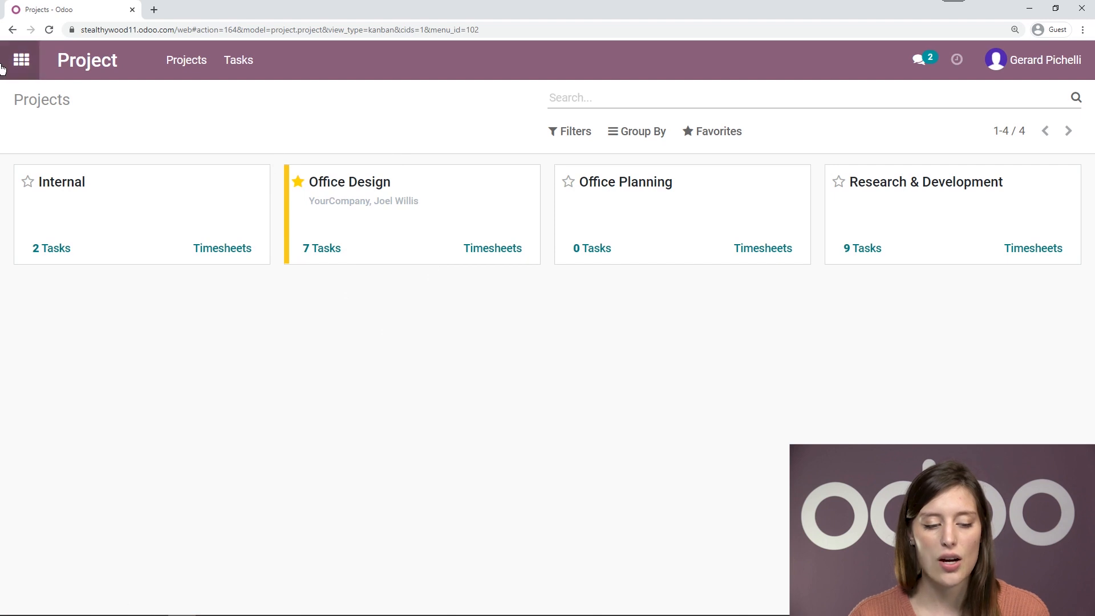
Leave the Project app and open the Timesheet App page in Timesheets
{"action": "left_click", "coordinate": [21, 60]}
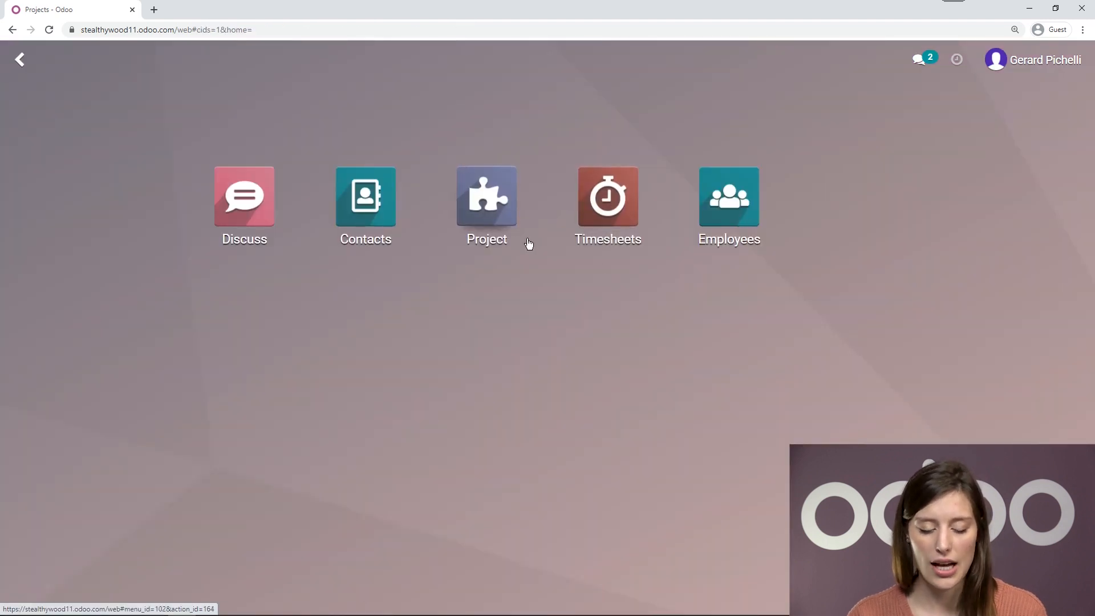
{"action": "left_click", "coordinate": [606, 226]}
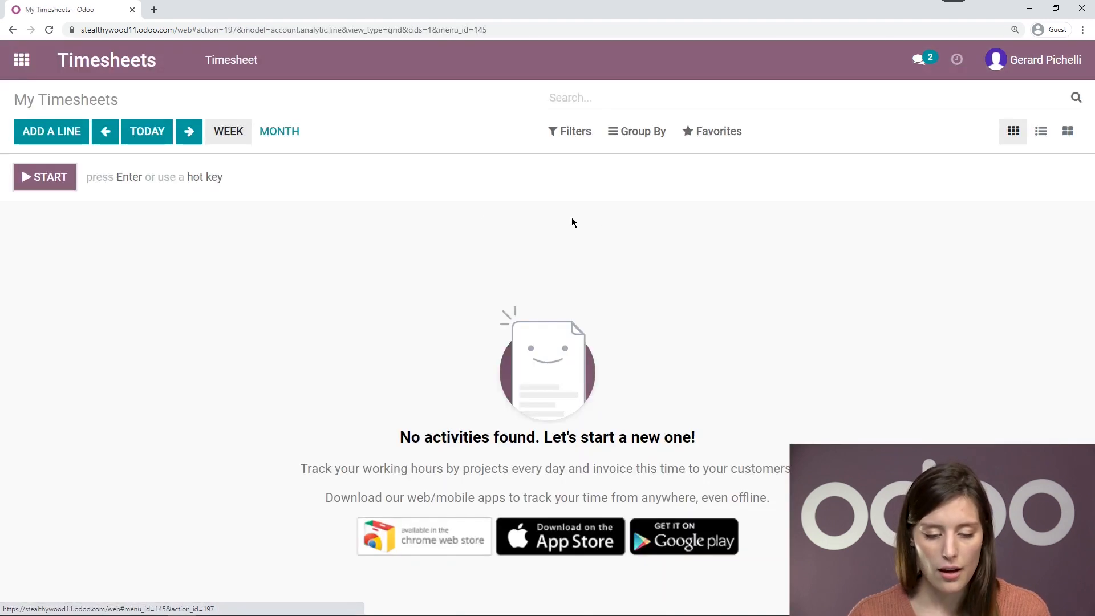
{"action": "left_click", "coordinate": [239, 80]}
{"action": "left_click", "coordinate": [251, 117]}
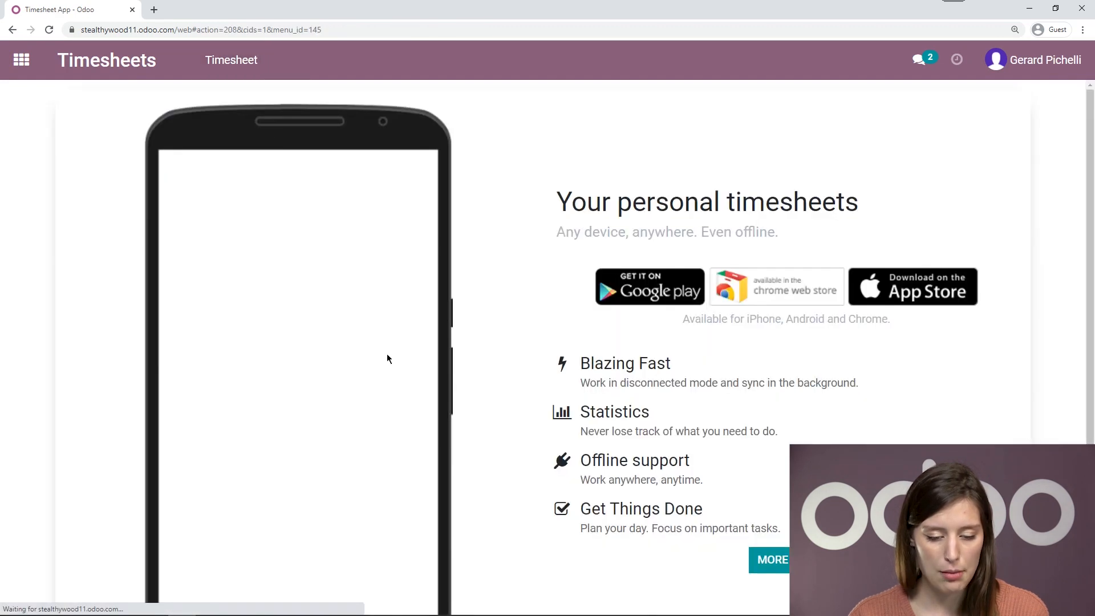
Stop the running timer, assign the activity to the Office Design project without a task, and save it
{"action": "scroll", "coordinate": [399, 267], "scroll_direction": "down", "scroll_amount": 2}
{"action": "scroll", "coordinate": [342, 371], "scroll_direction": "up", "scroll_amount": 2}
{"action": "scroll", "coordinate": [266, 470], "scroll_direction": "down", "scroll_amount": 2}
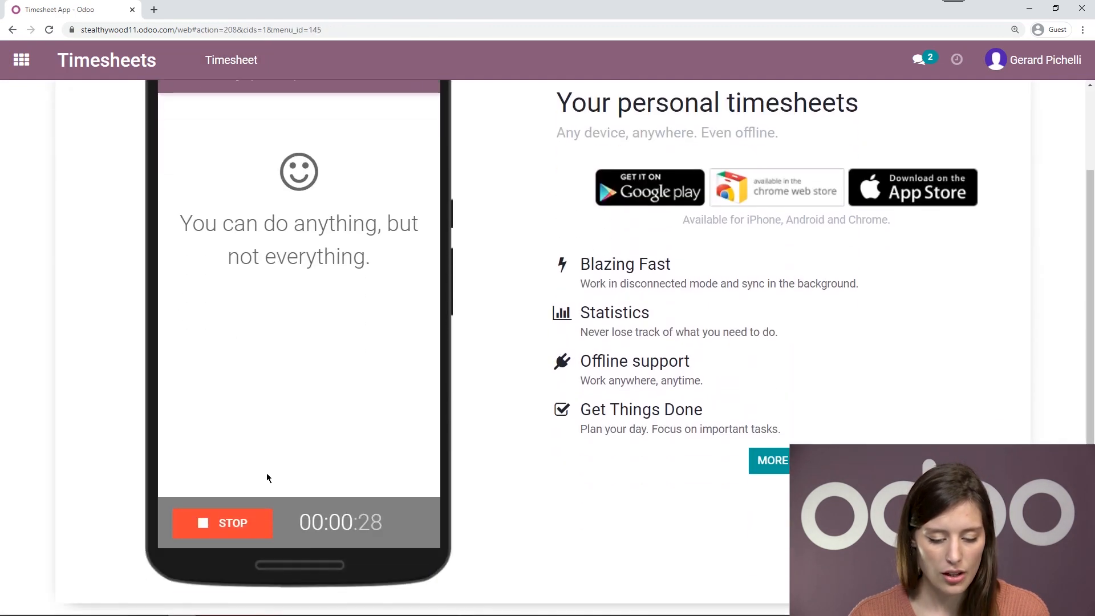
{"action": "left_click", "coordinate": [230, 533]}
{"action": "left_click", "coordinate": [300, 200]}
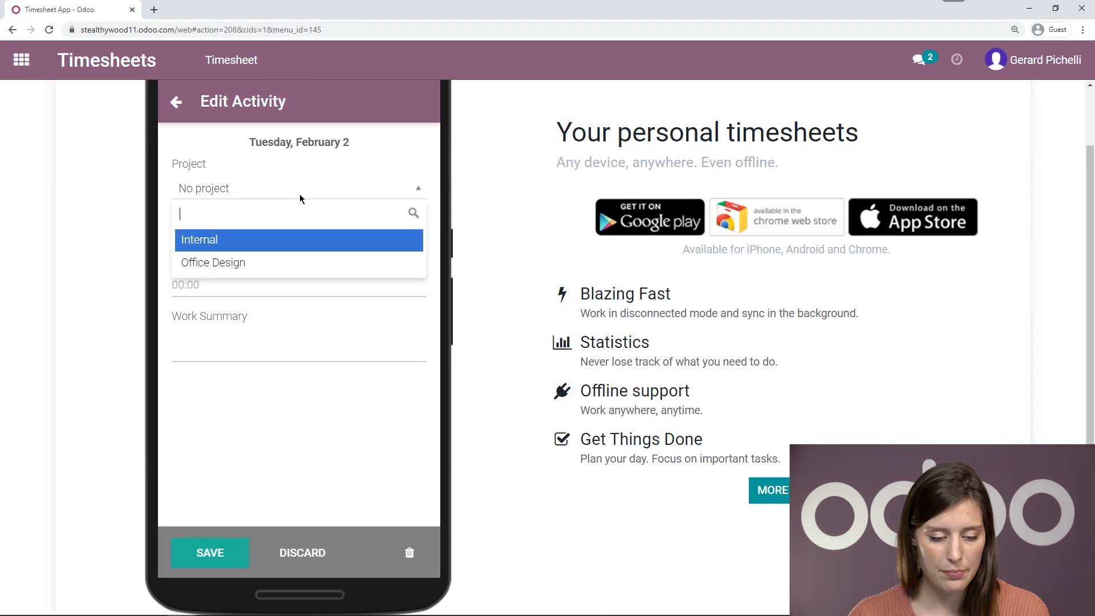
{"action": "left_click", "coordinate": [235, 268]}
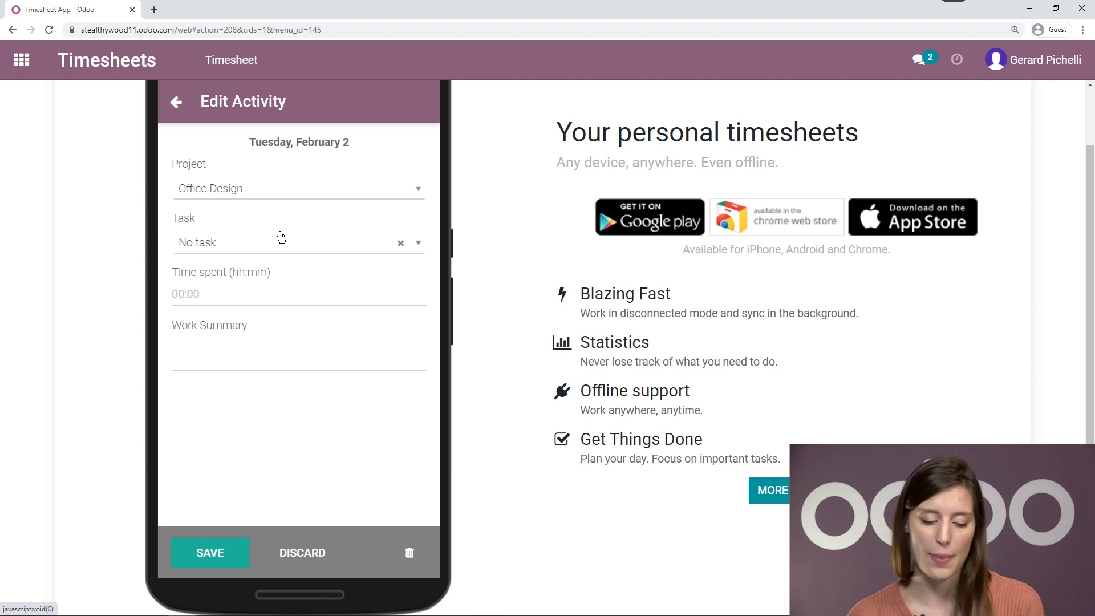
{"action": "left_click", "coordinate": [210, 552]}
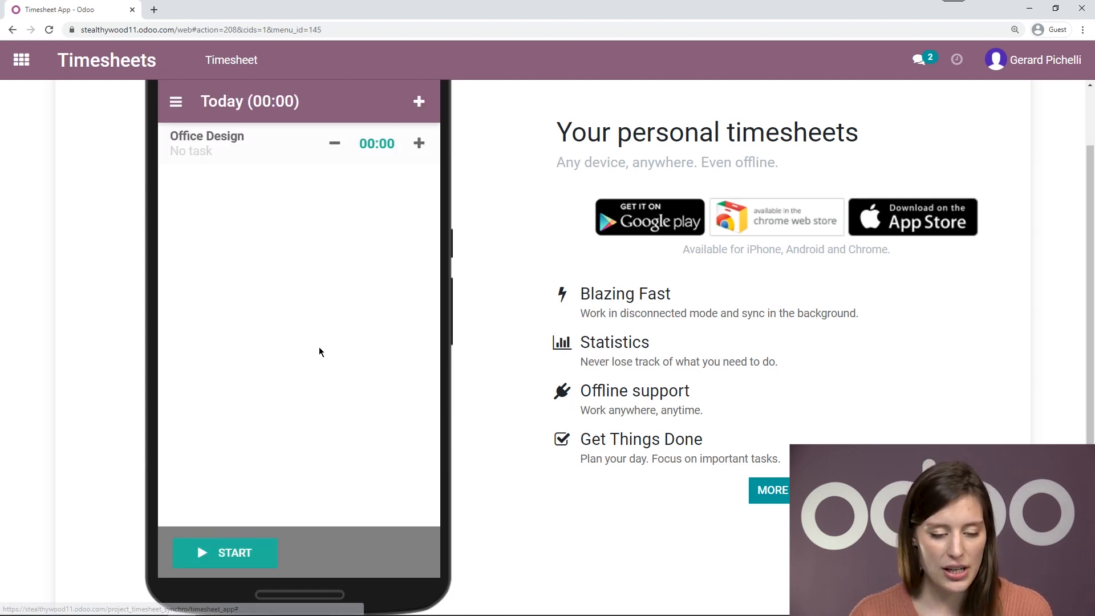
Review today's activities and the weekly statistics in the Timesheet App
{"action": "left_click", "coordinate": [175, 170]}
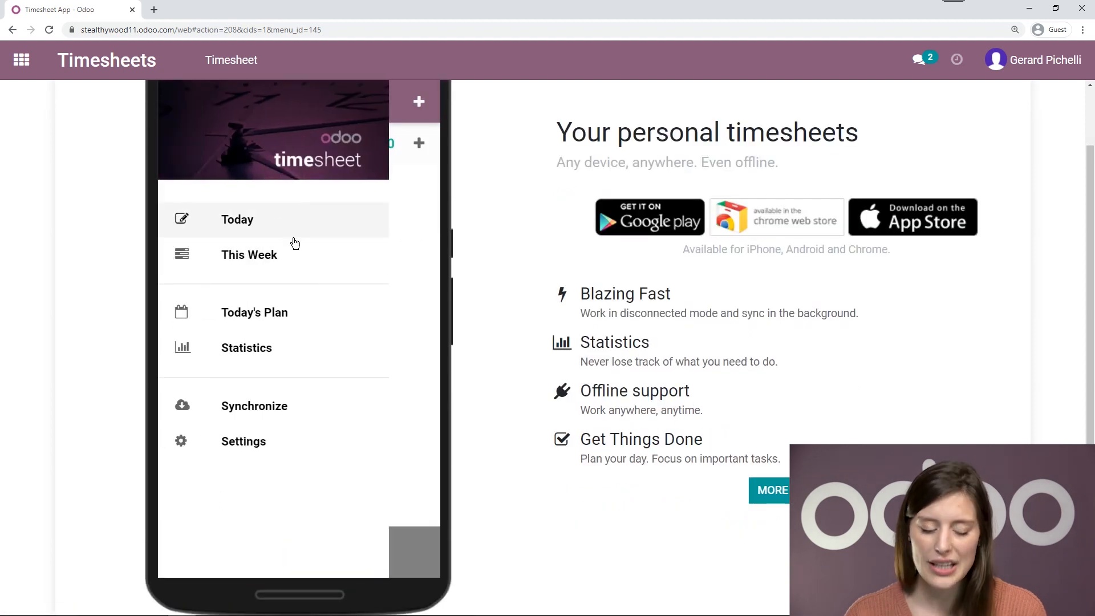
{"action": "left_click", "coordinate": [280, 217]}
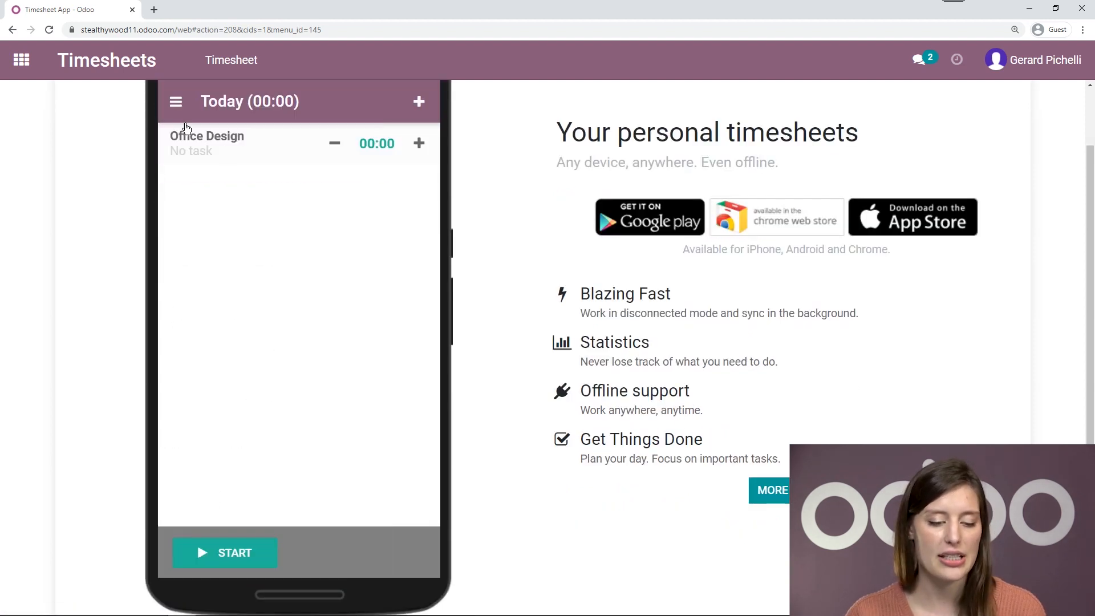
{"action": "left_click", "coordinate": [178, 108]}
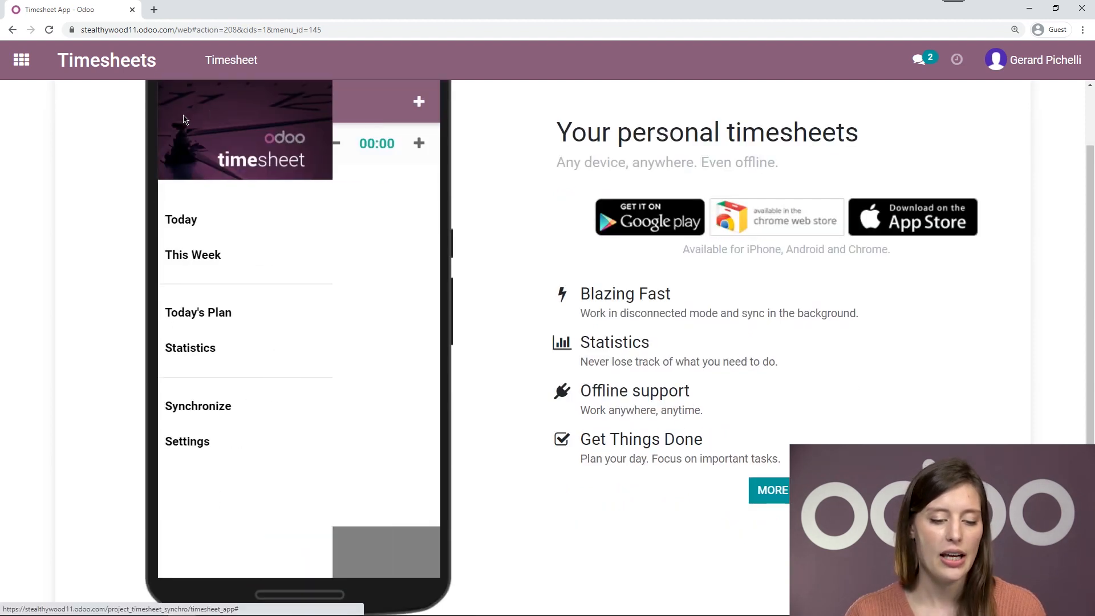
{"action": "left_click", "coordinate": [269, 356]}
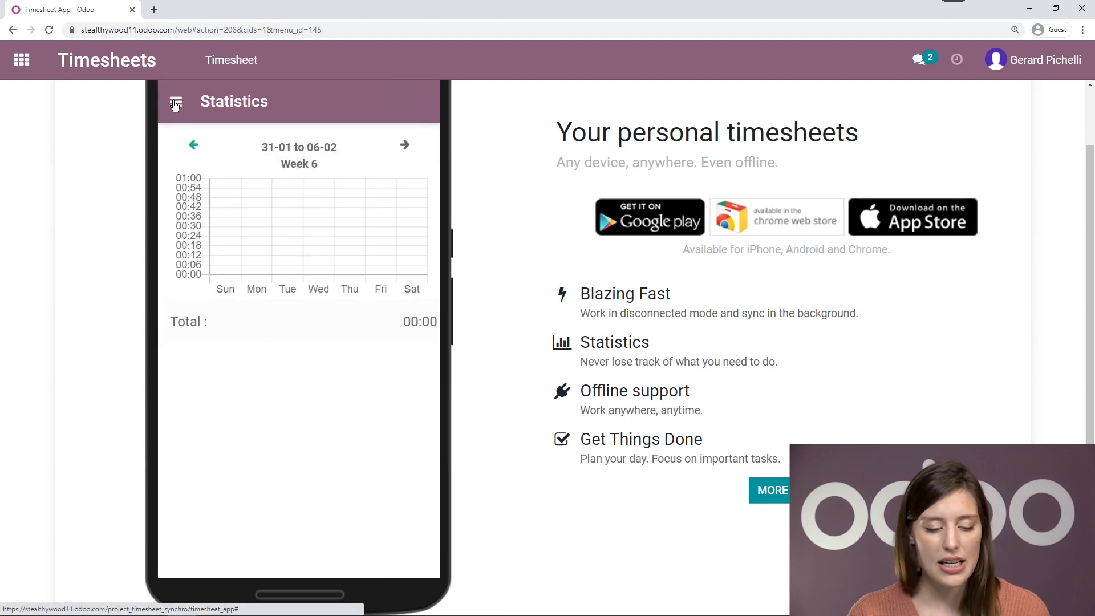
Synchronize the Timesheet App's activities with the Odoo server
{"action": "left_click", "coordinate": [175, 108]}
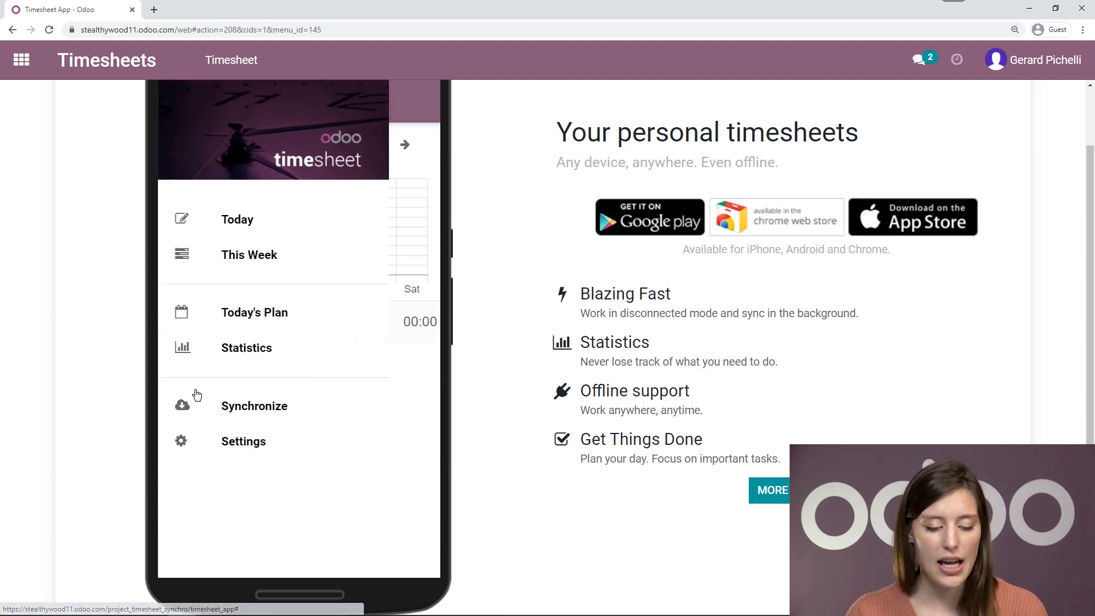
{"action": "left_click", "coordinate": [309, 412]}
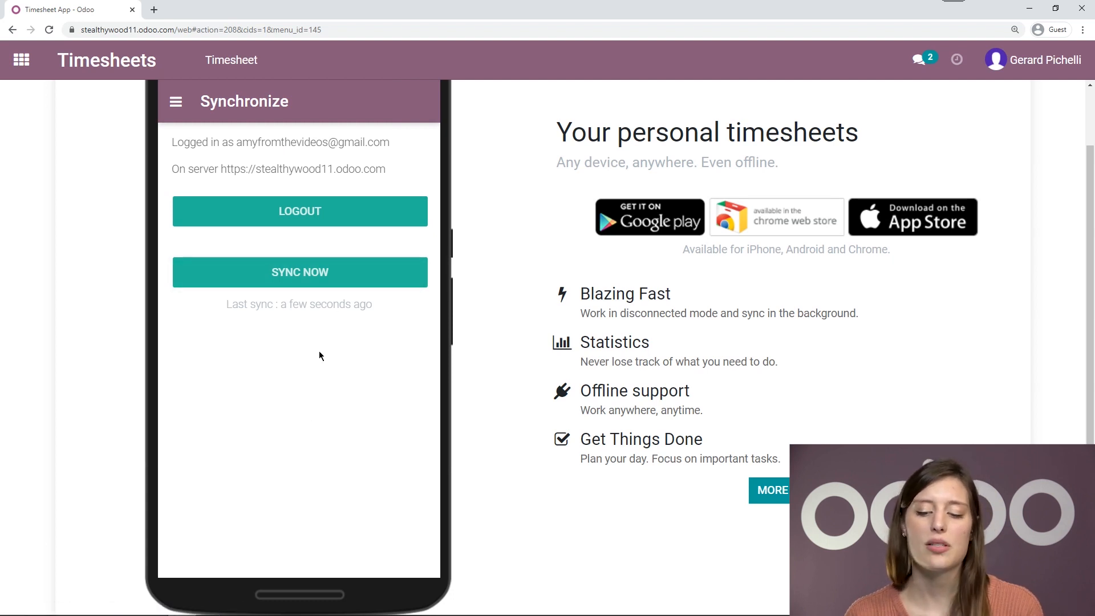
{"action": "left_click", "coordinate": [330, 279]}
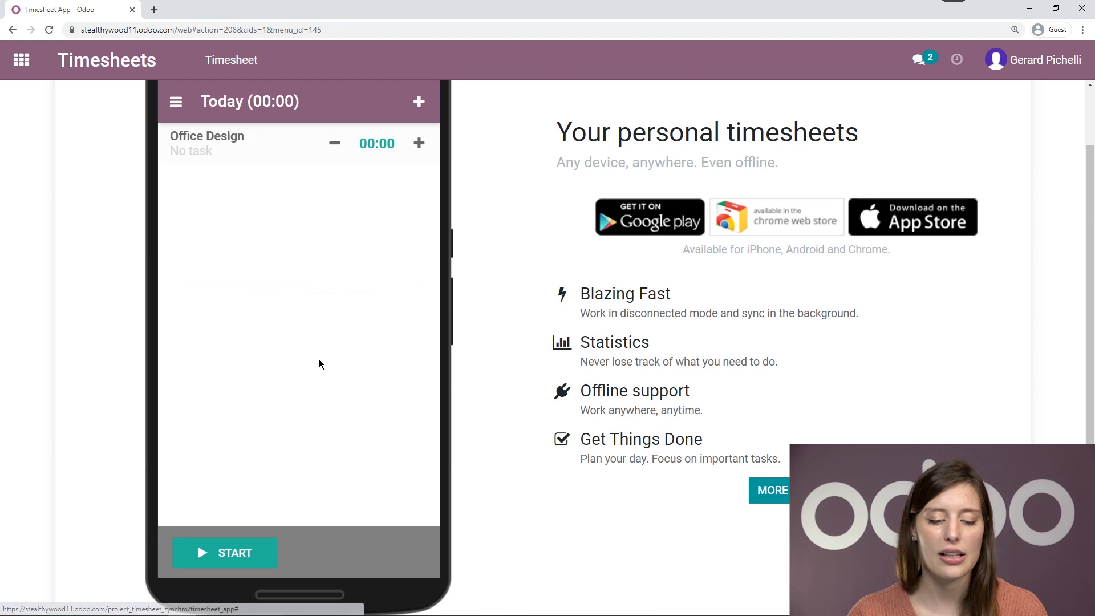